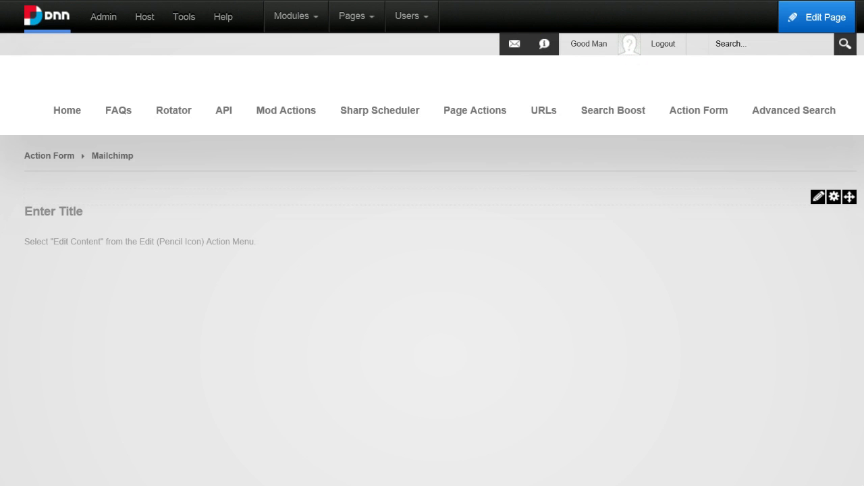
Add an avt.ActionForm module to the ContentPane and start it from the Subscribe to Mailchimp template
mouse_move(480, 238)
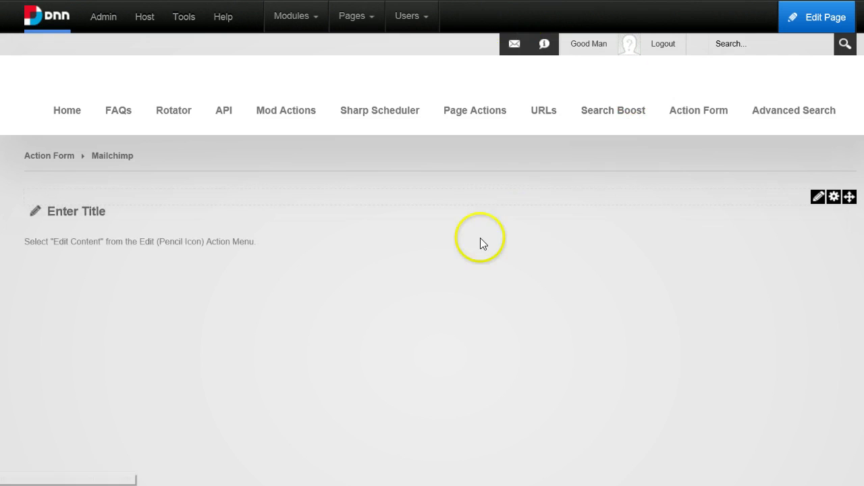
left_click(259, 292)
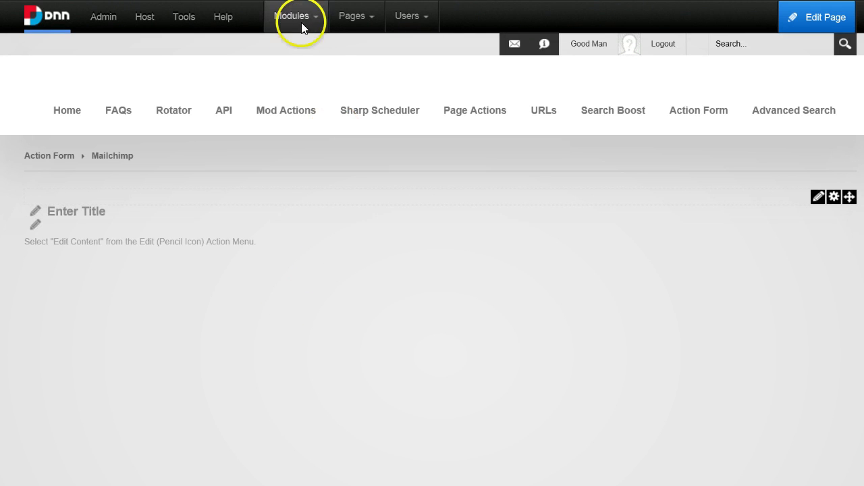
mouse_move(312, 27)
left_click(325, 53)
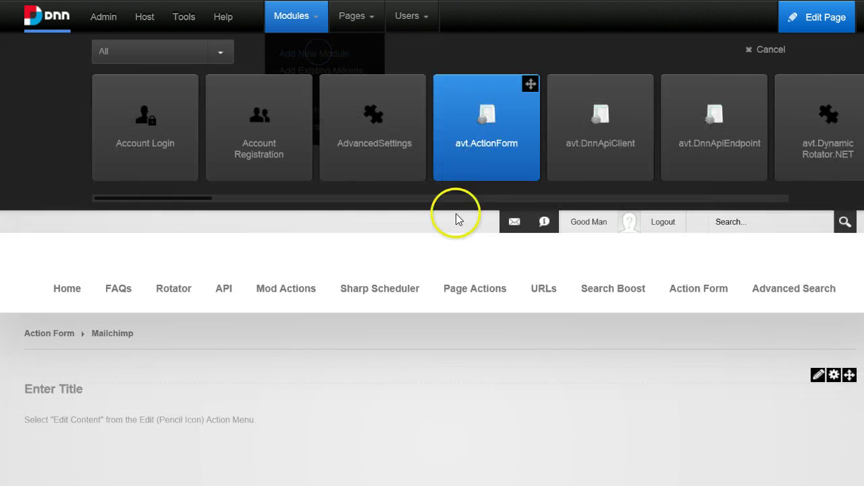
left_click(531, 84)
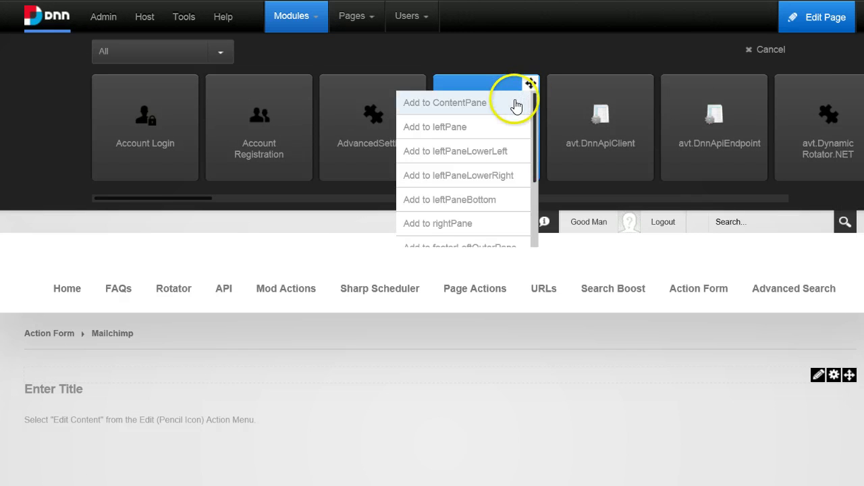
left_click(514, 103)
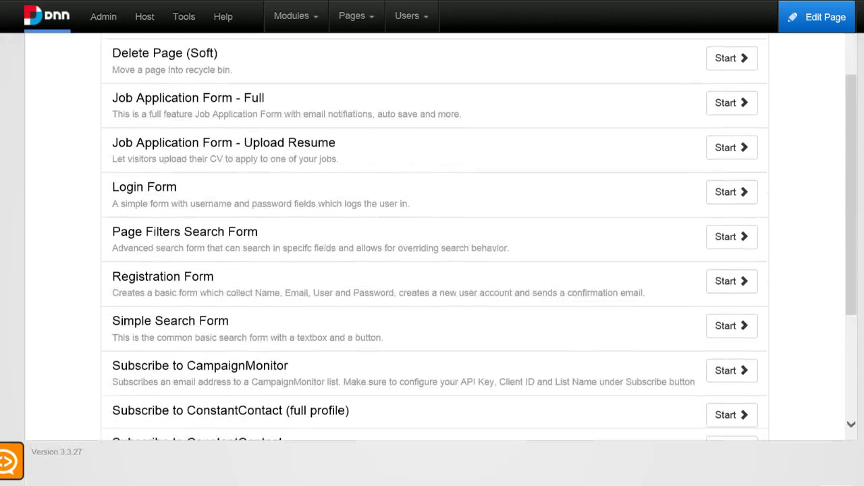
scroll(266, 257, "down", 2)
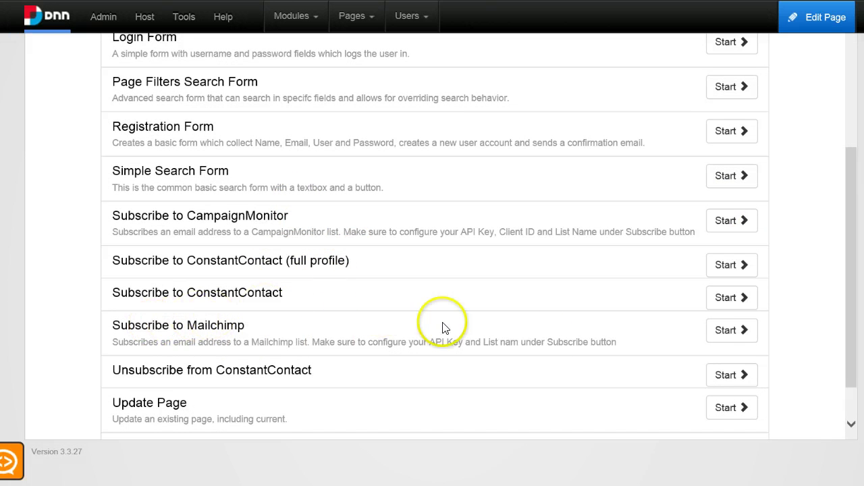
left_click(741, 334)
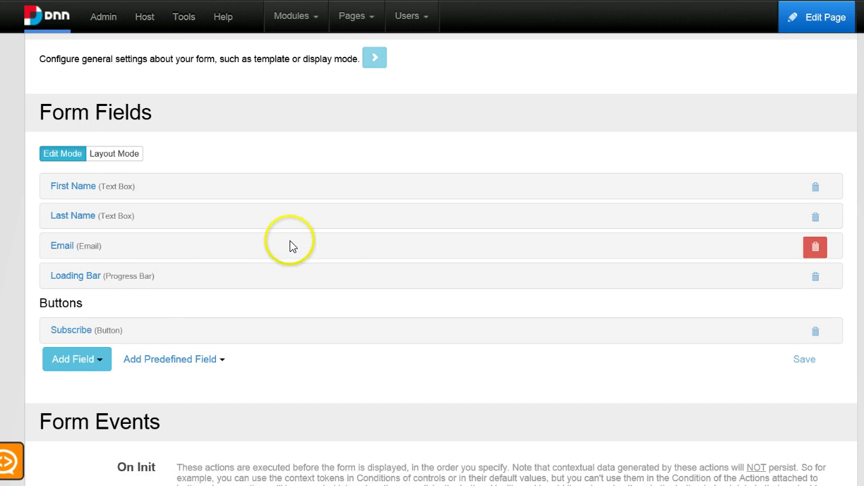
Open the Subscribe button's settings and review its Subscribe To Mailchimp and Display Message click actions
scroll(276, 158, "down", 2)
scroll(276, 154, "up", 2)
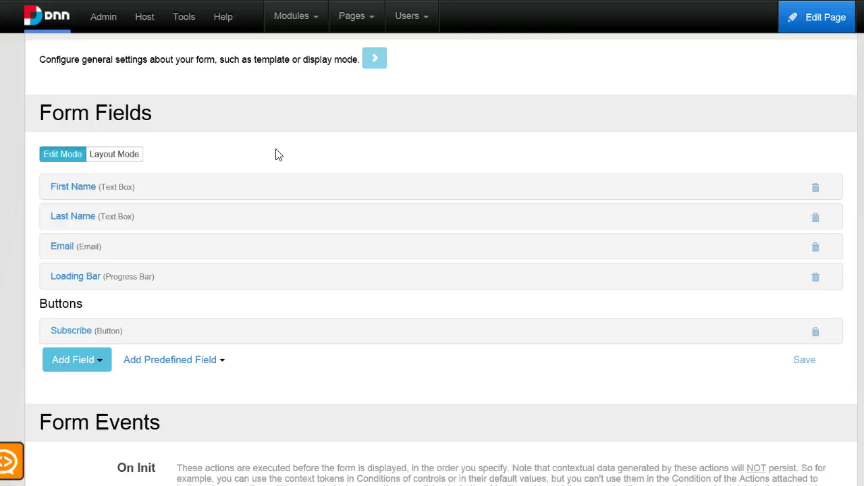
left_click(75, 330)
scroll(295, 328, "down", 1)
scroll(276, 324, "down", 2)
scroll(266, 329, "down", 2)
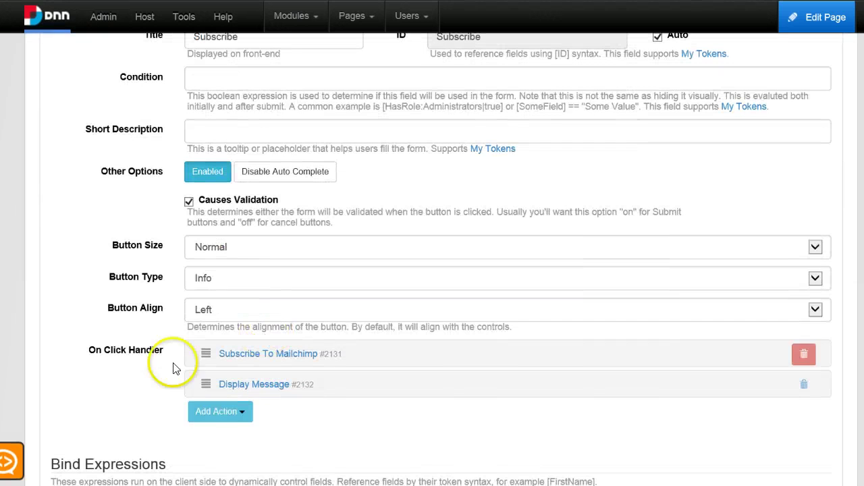
triple_click(82, 350)
left_click(97, 373)
scroll(270, 358, "down", 2)
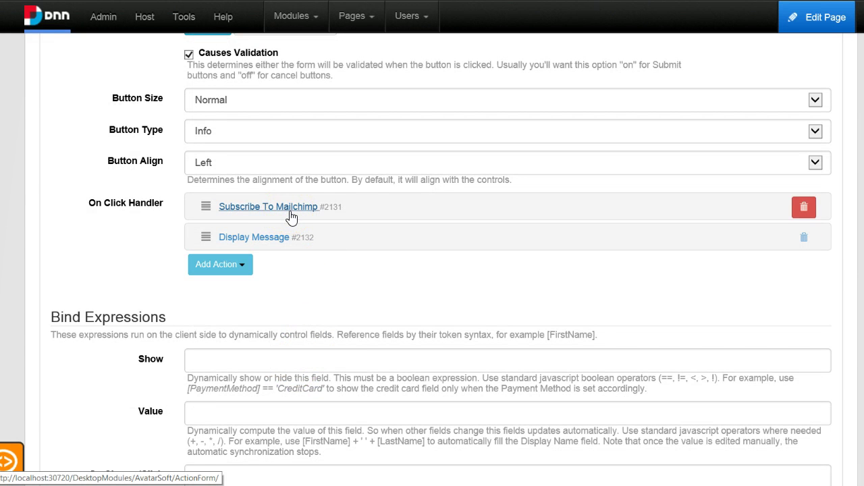
left_click(289, 236)
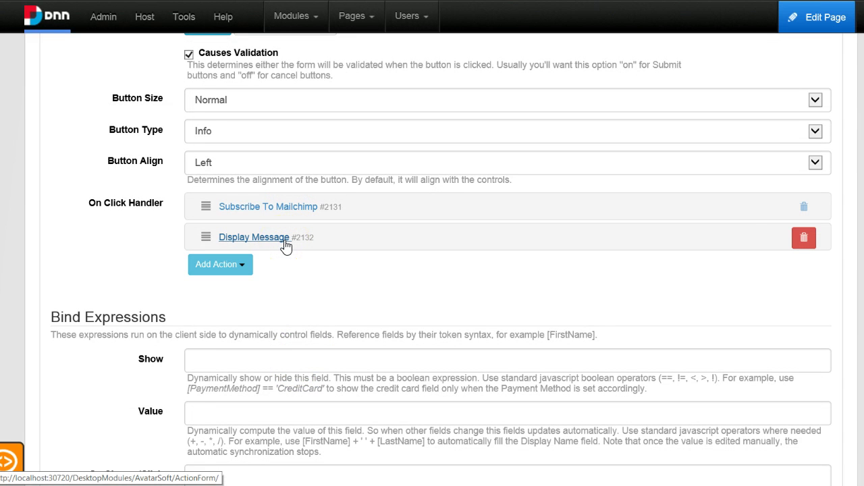
Expand the Subscribe To Mailchimp action's blank API Key and List Name fields, then go to Mailchimp
left_click(269, 209)
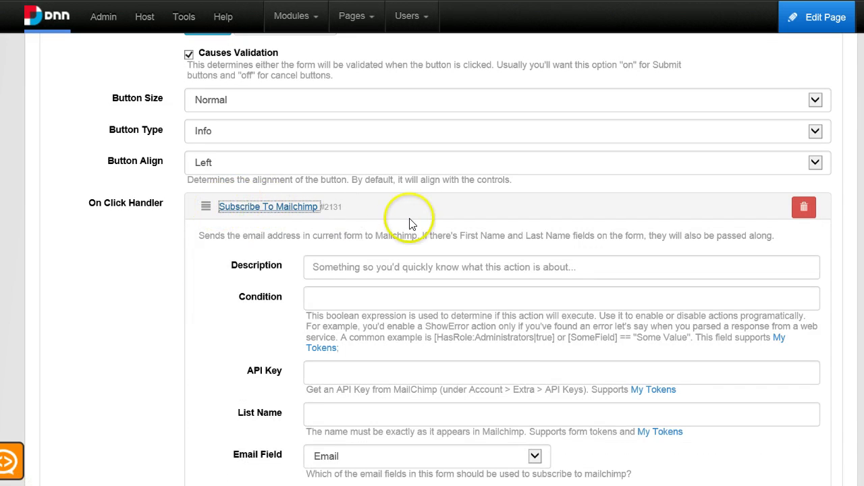
scroll(415, 222, "down", 2)
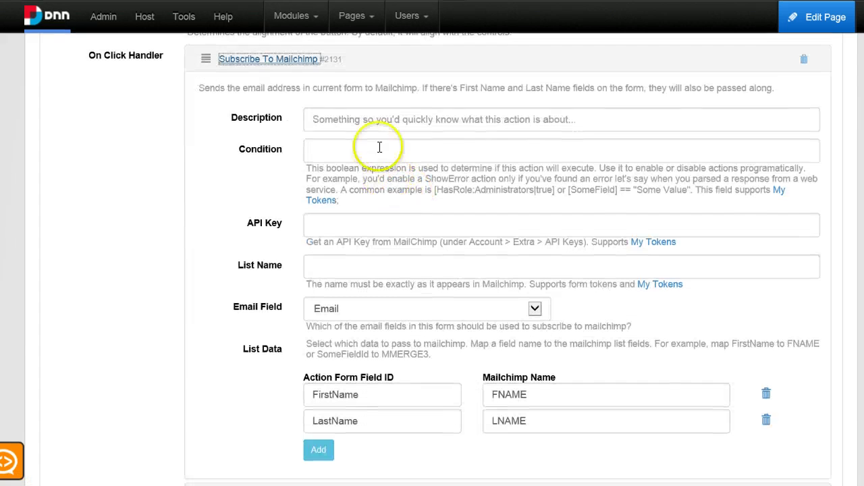
left_click(335, 223)
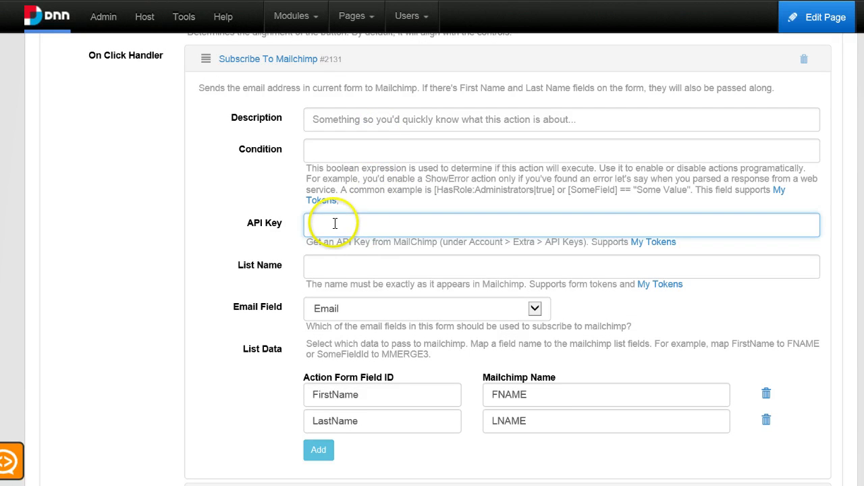
left_click(335, 267)
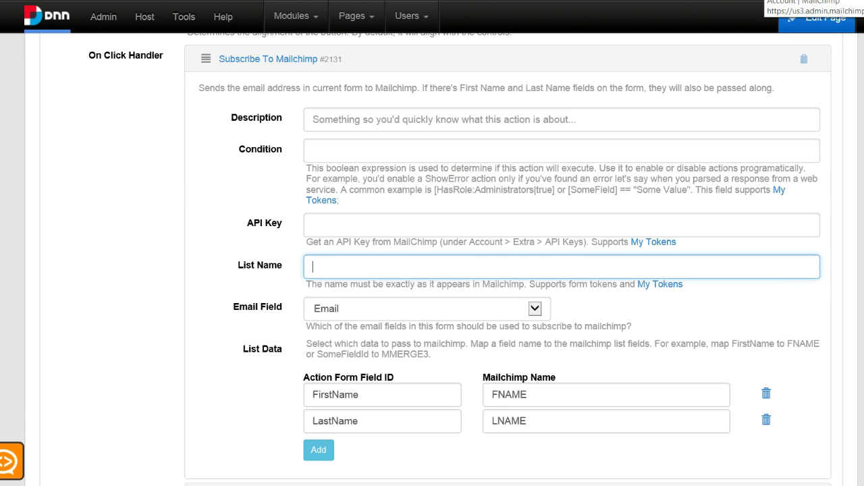
left_click(769, 2)
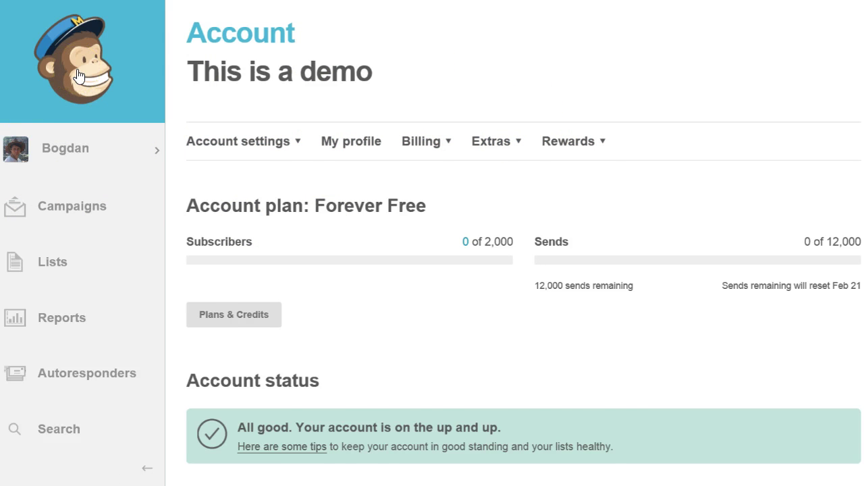
Create a new API key under Mailchimp's Account > Extras > API keys and select it
left_click(85, 154)
left_click(235, 55)
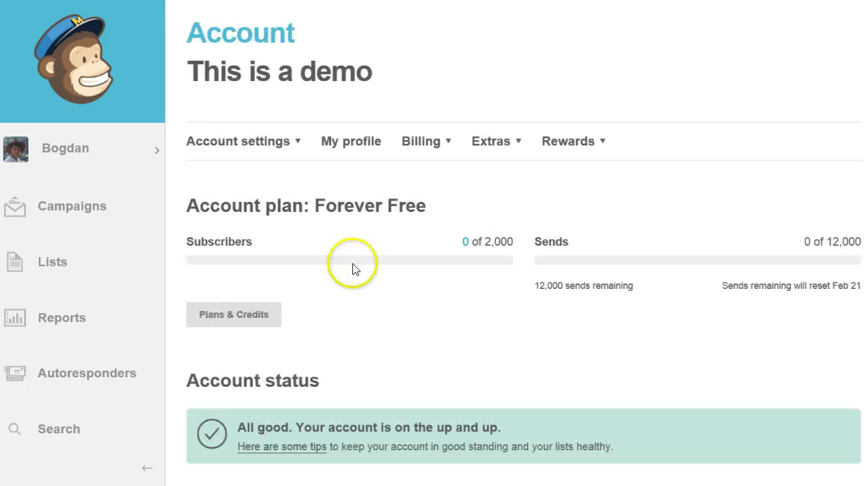
left_click(503, 142)
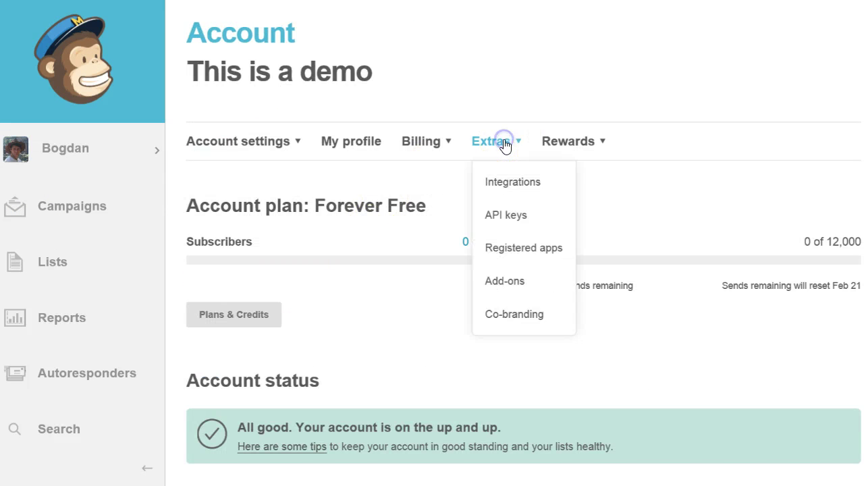
left_click(509, 217)
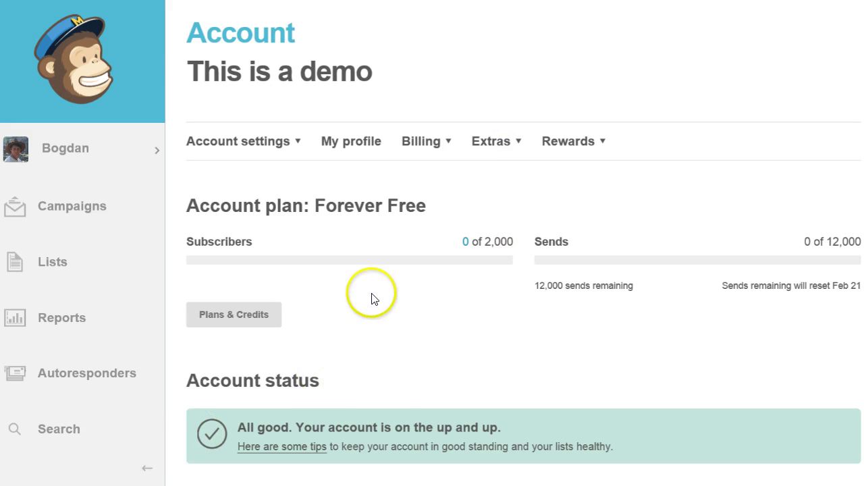
scroll(378, 332, "down", 3)
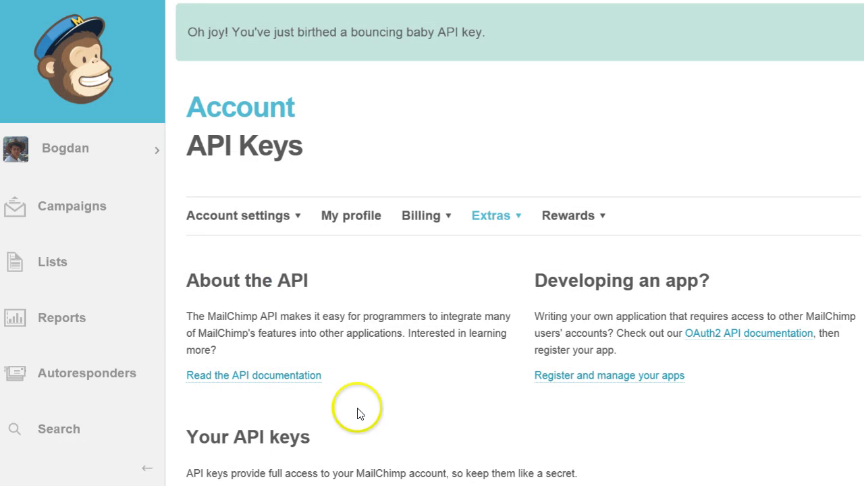
scroll(349, 426, "down", 2)
scroll(338, 408, "down", 1)
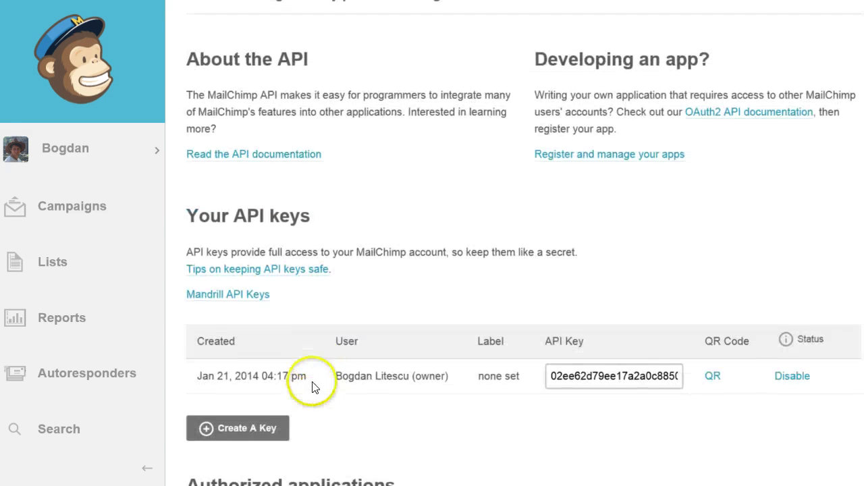
left_click(622, 376)
left_click(593, 418)
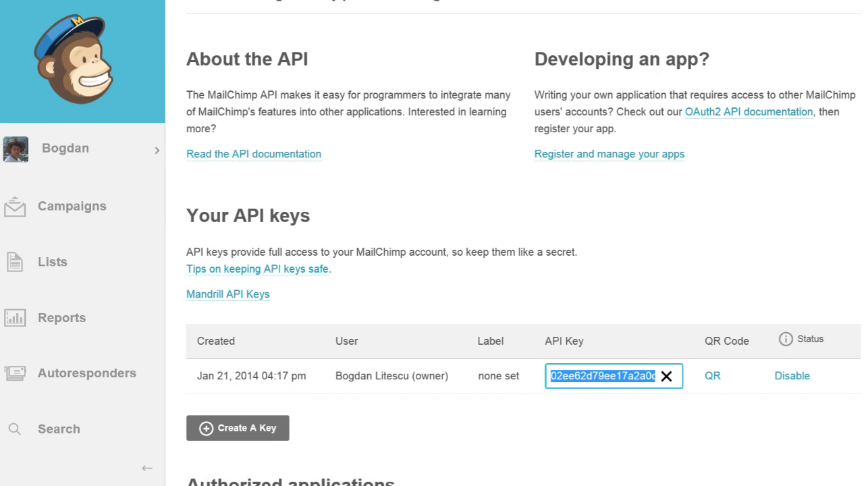
Paste the copied API key into the Subscribe To Mailchimp action's API Key field in DNN
key("ctrl+Tab")
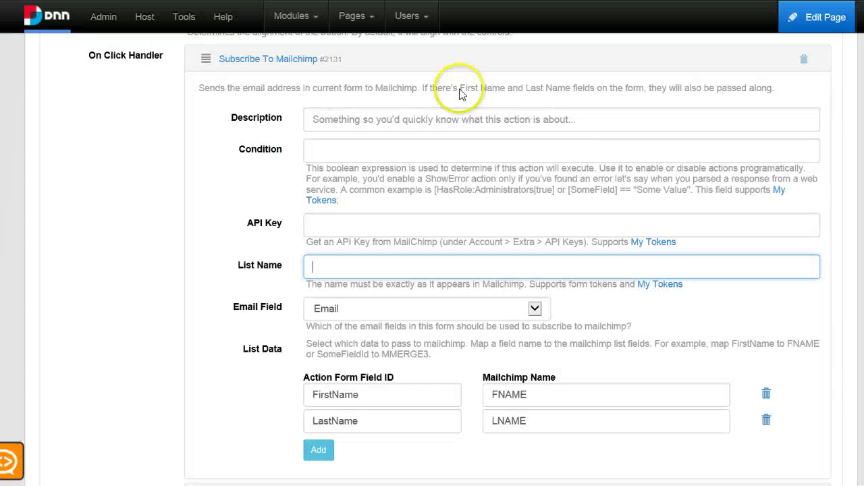
left_click(368, 225)
key("ctrl+v")
left_click(374, 269)
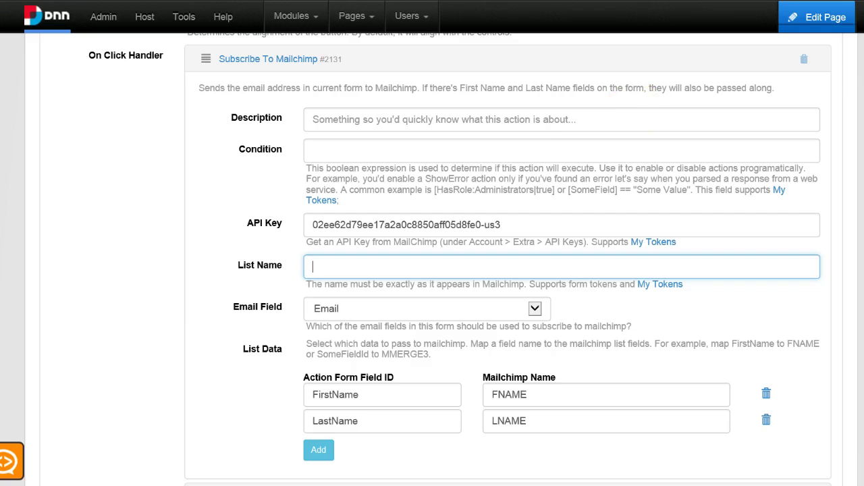
key("ctrl+Tab")
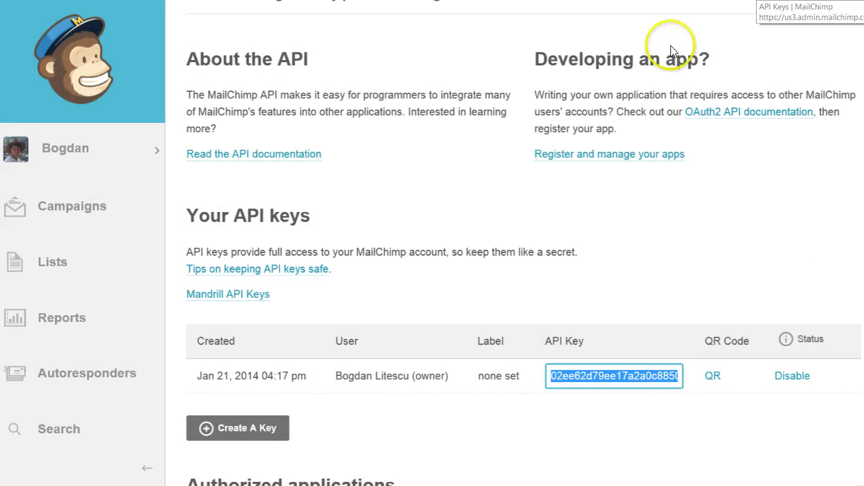
Start a new Mailchimp list named 'Newsletter' and submit its settings
left_click(110, 261)
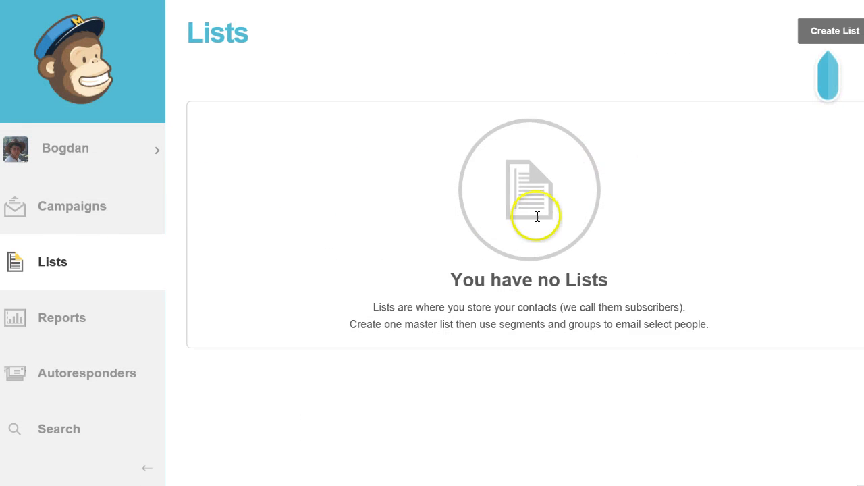
left_click(811, 35)
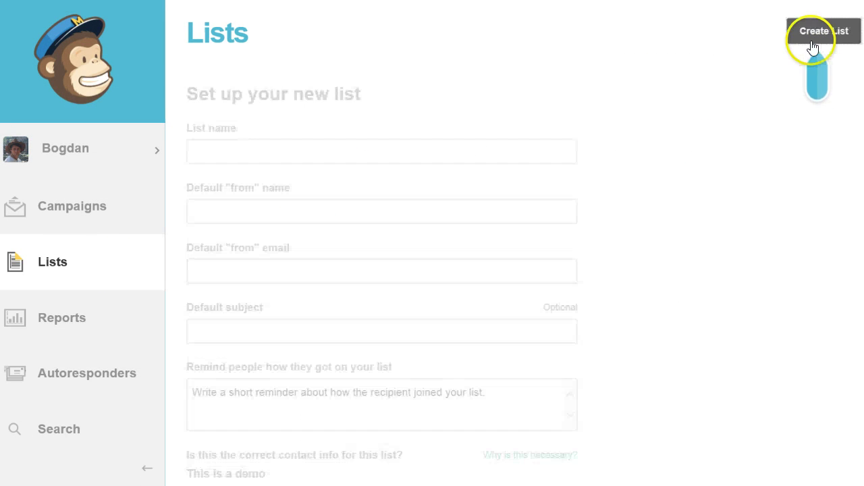
left_click(297, 151)
type("T")
key("BackSpace")
type("Newsl")
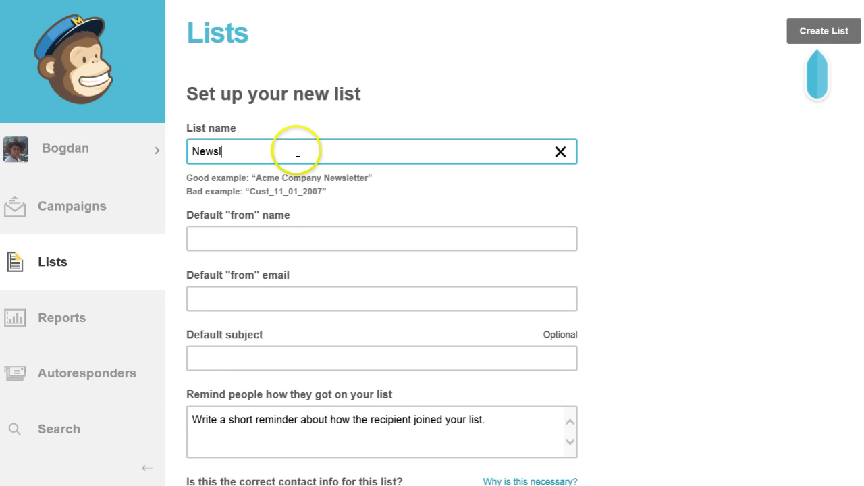
type("etter")
key("ctrl+a")
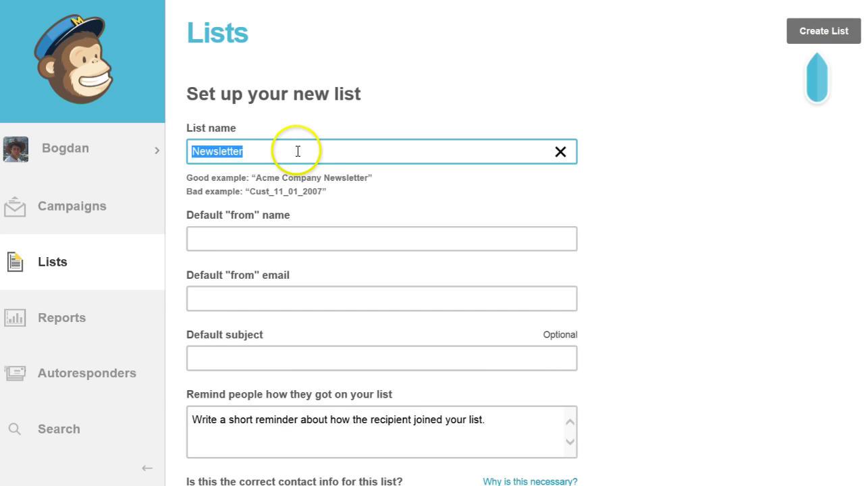
scroll(633, 189, "down", 2)
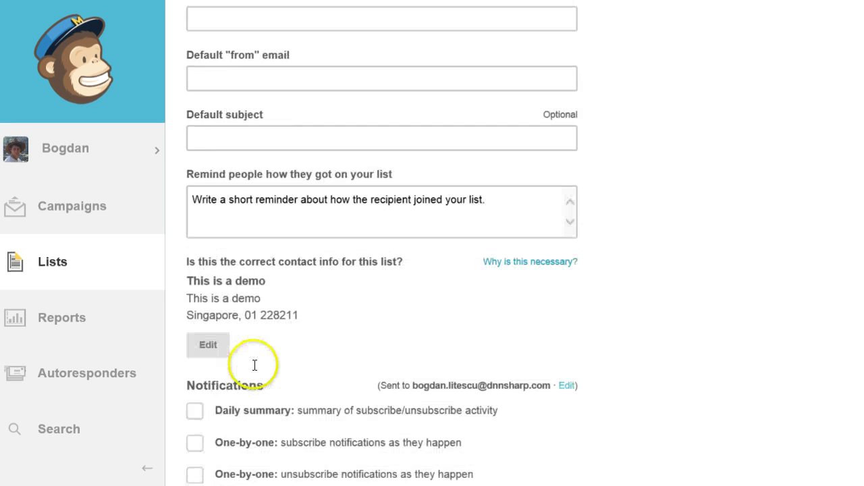
scroll(262, 388, "down", 4)
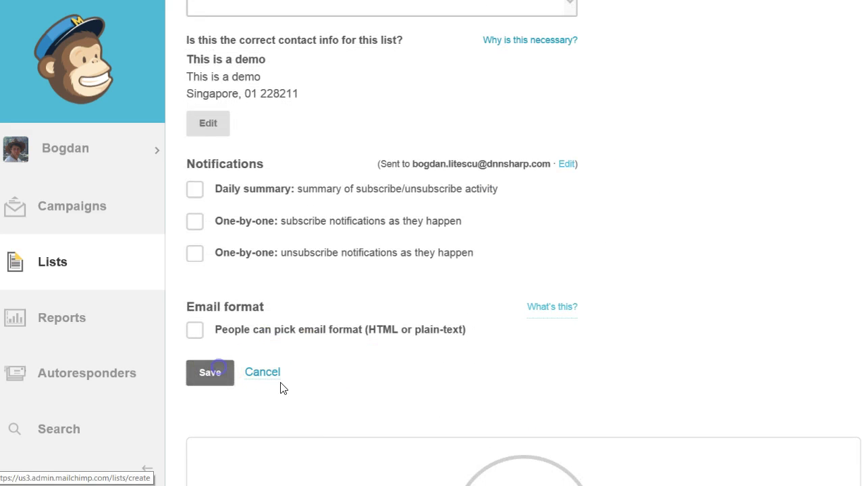
left_click(214, 370)
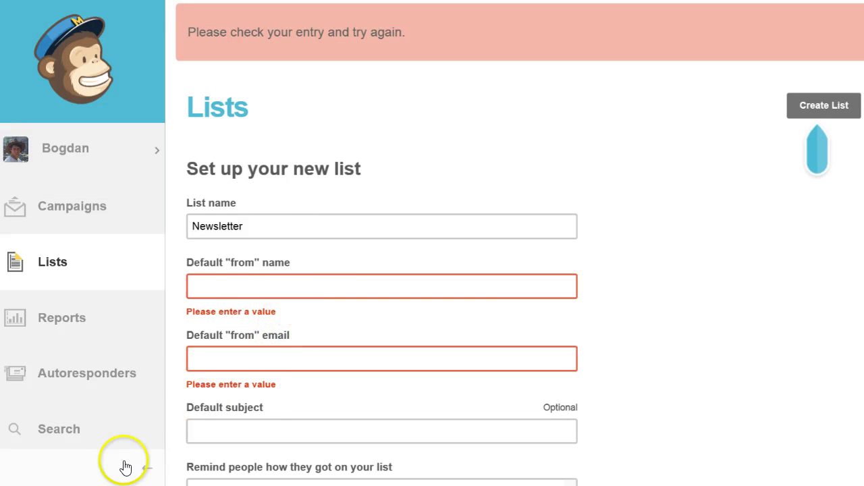
Fill the list's default From name and move the email address into the From email field
left_click(255, 290)
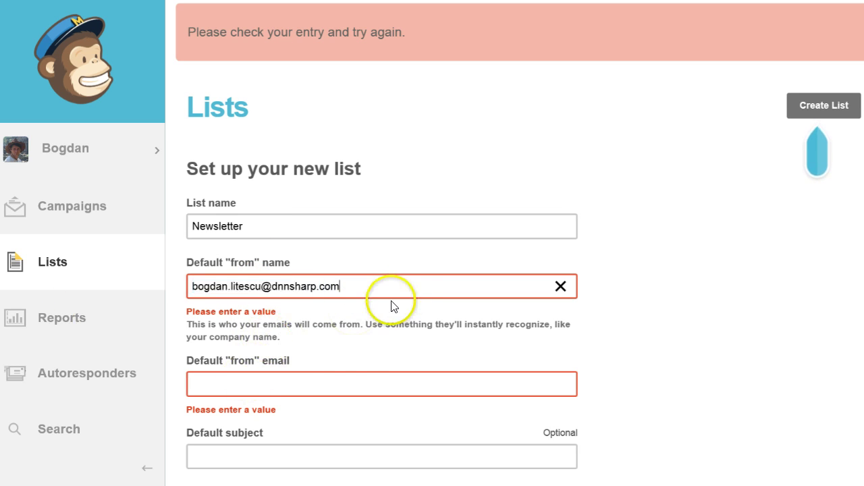
key("ctrl+a")
key("ctrl+x")
left_click(318, 383)
key("ctrl+v")
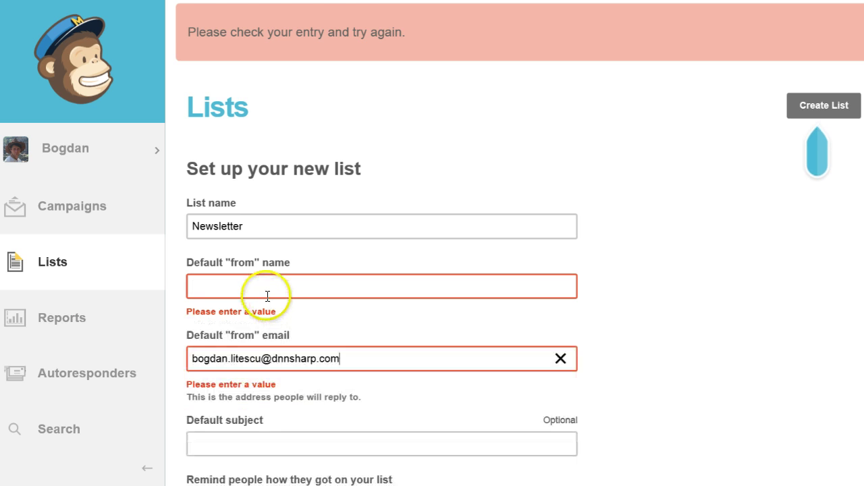
left_click(265, 288)
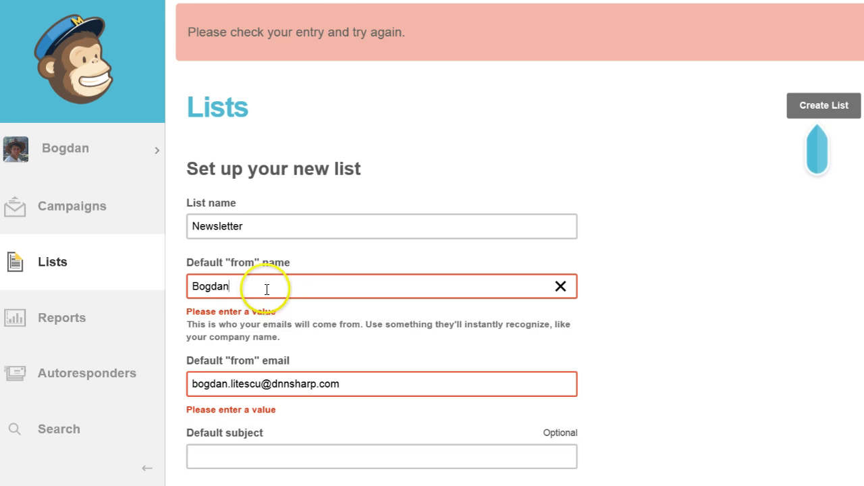
scroll(290, 302, "down", 10)
scroll(324, 324, "up", 6)
scroll(336, 308, "down", 7)
left_click(207, 147)
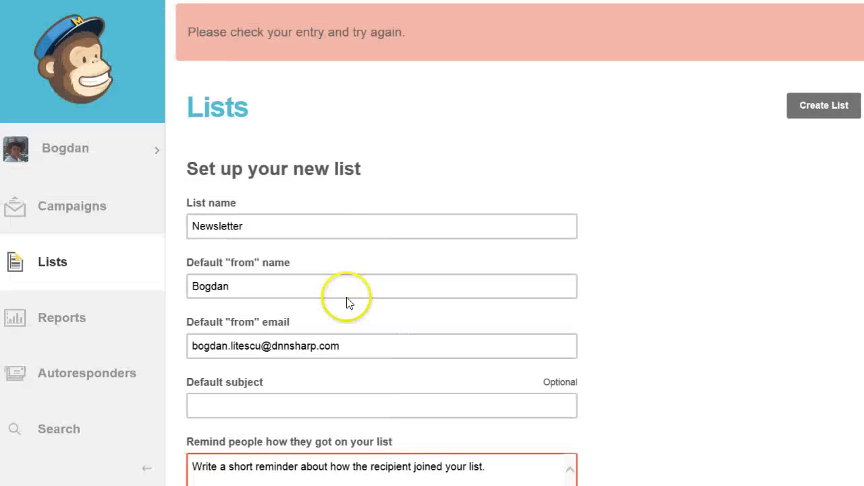
Write the subscription reminder message and save the Newsletter list
scroll(348, 219, "down", 4)
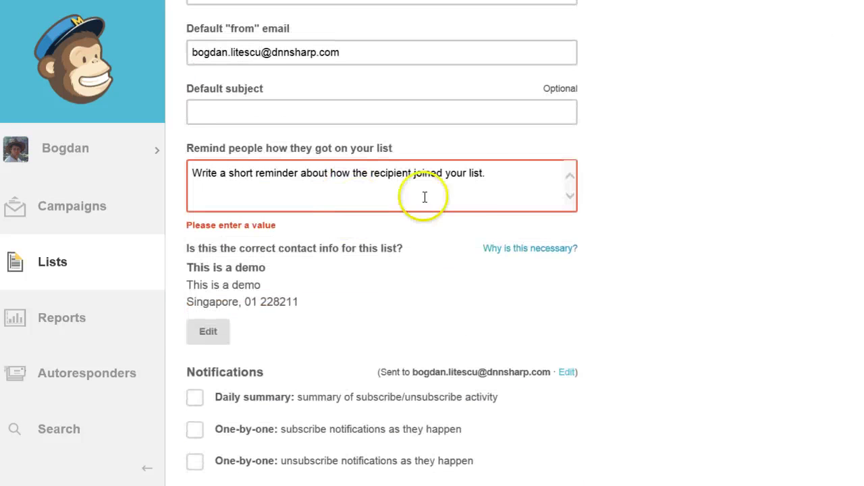
left_click(511, 187)
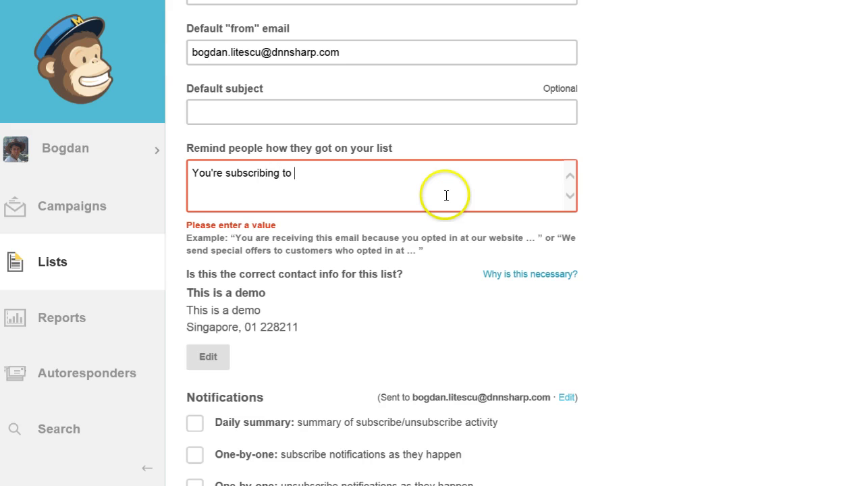
scroll(338, 301, "down", 5)
scroll(237, 373, "down", 1)
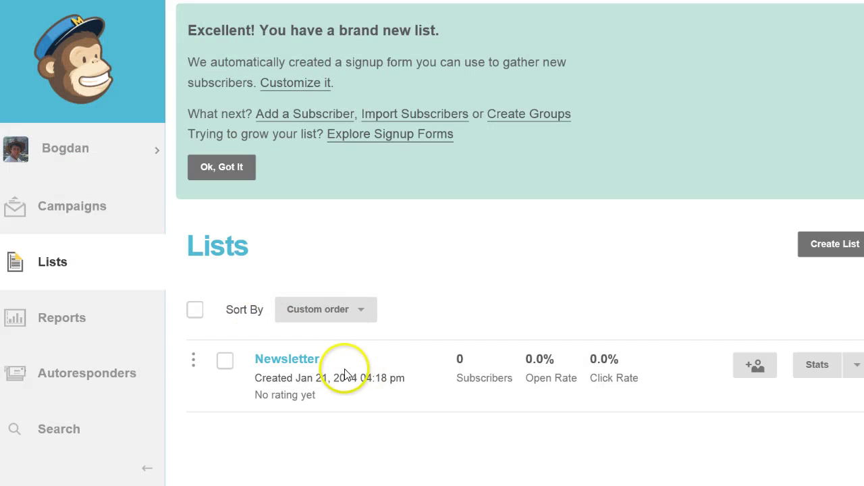
left_click(289, 363)
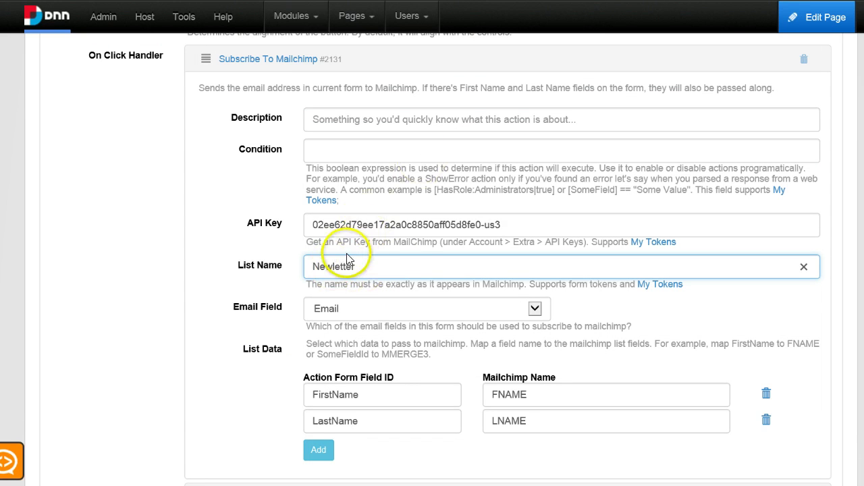
Set List Name to 'Newsletter' and keep Email as the subscriber email field
type("s")
left_click(399, 268)
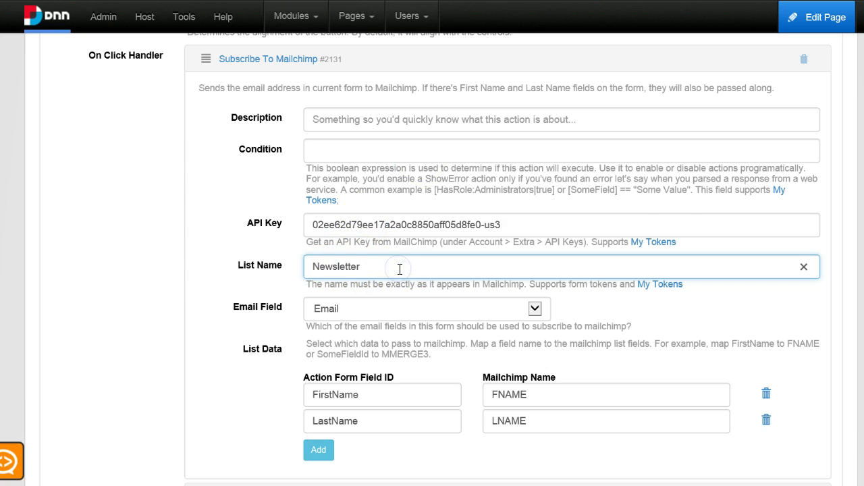
left_click(408, 310)
left_click(408, 310)
left_click(589, 309)
Check the FirstName→FNAME and LastName→LNAME mappings and save the form configuration
scroll(580, 311, "down", 2)
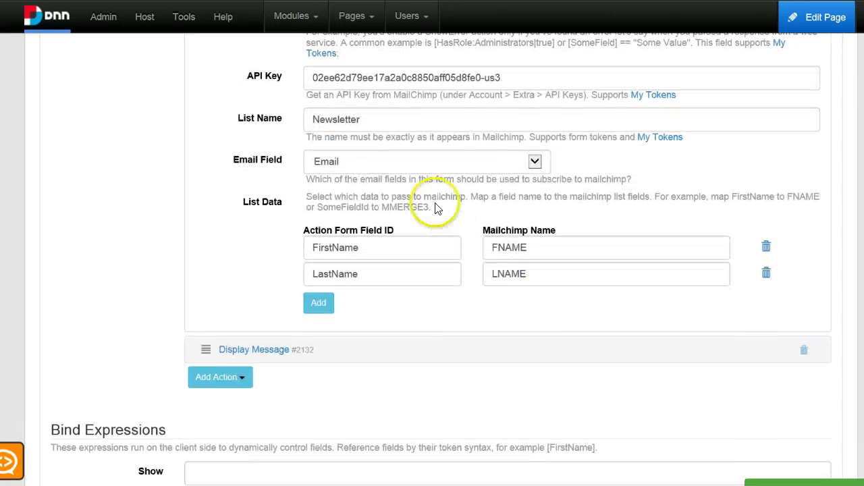
left_click(374, 250)
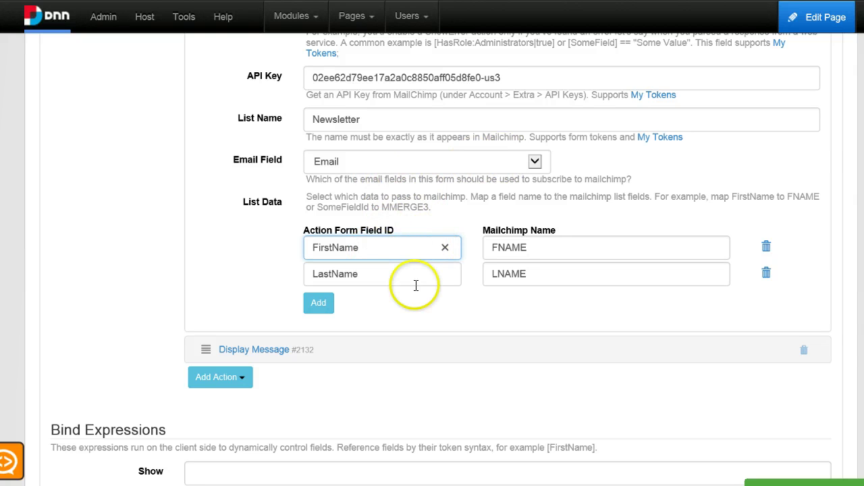
left_click(403, 275)
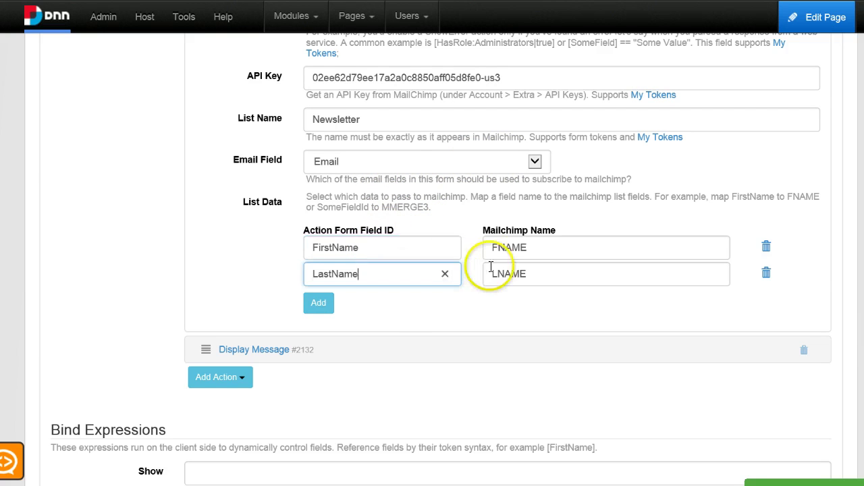
left_click(544, 271)
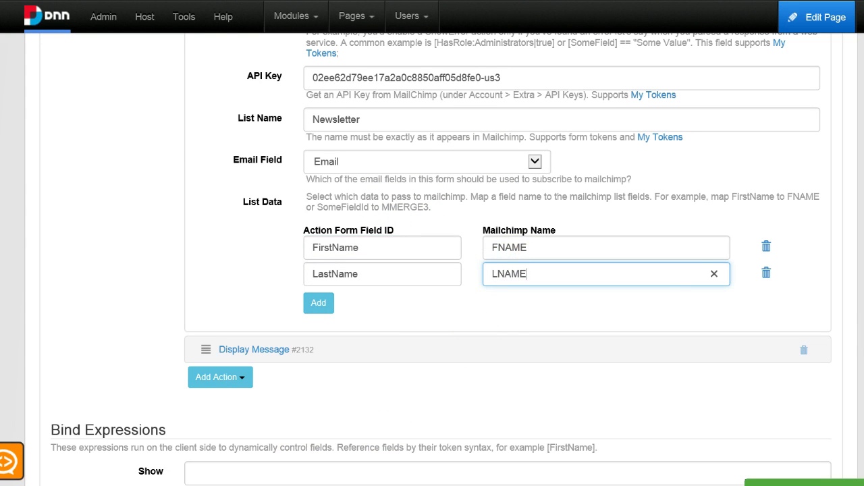
scroll(709, 313, "down", 10)
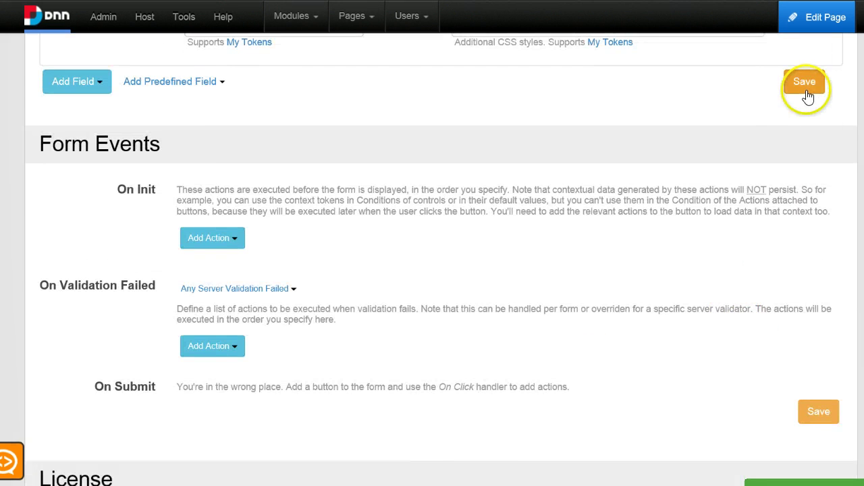
left_click(804, 81)
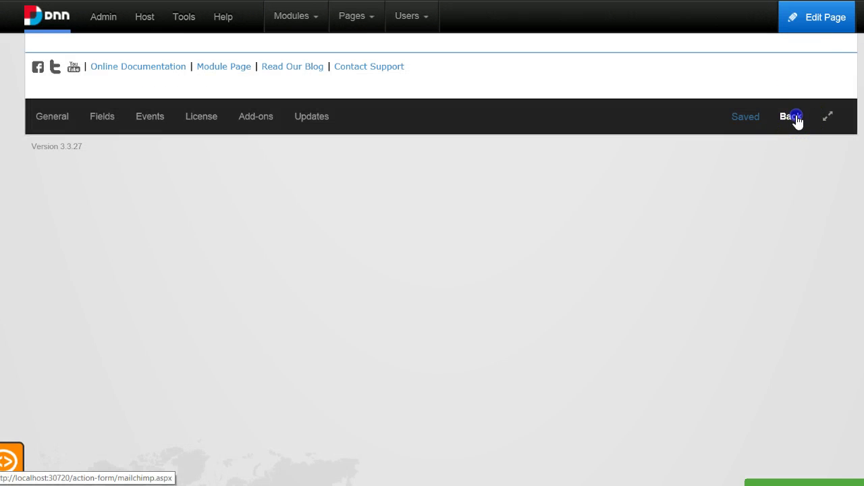
Go back to the page and submit the subscribe form with a test first name, last name and email
left_click(787, 137)
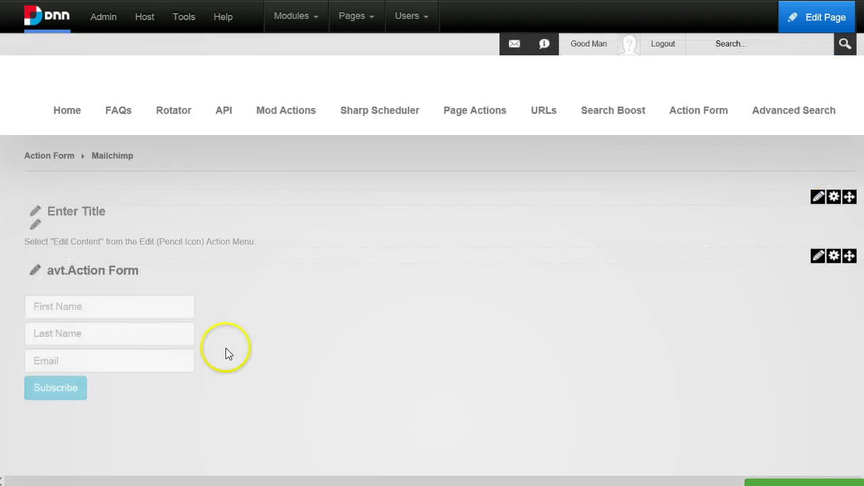
left_click(137, 311)
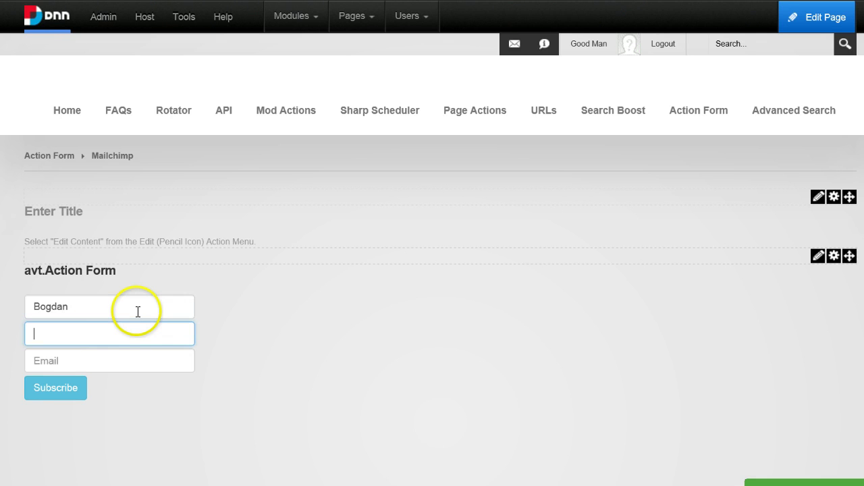
key("Tab")
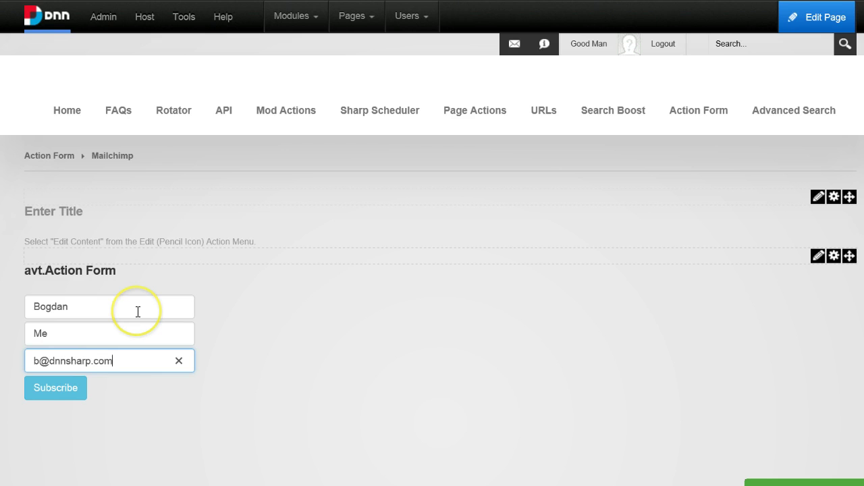
left_click(60, 388)
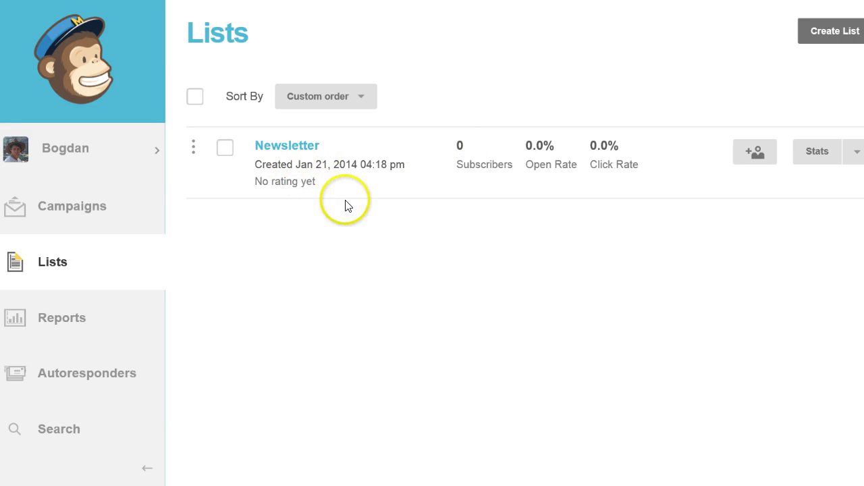
Check the Newsletter list's subscribers for the test signup, then return to the DNN page
left_click(317, 147)
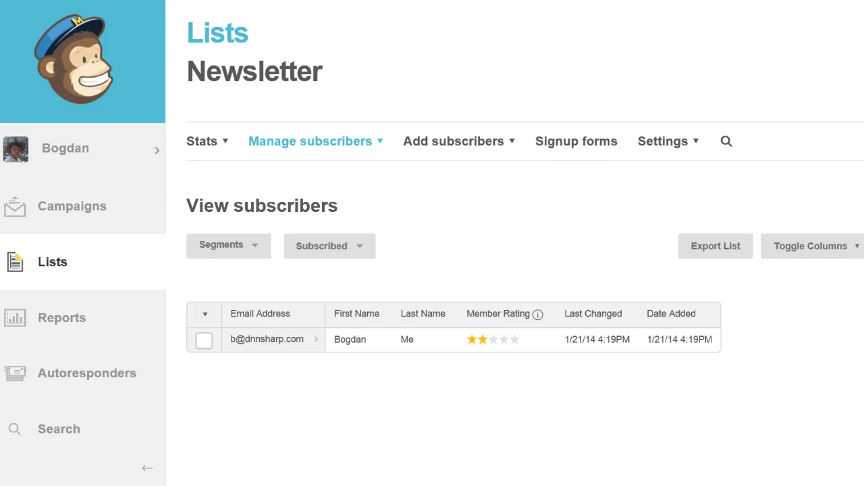
key("ctrl+Tab")
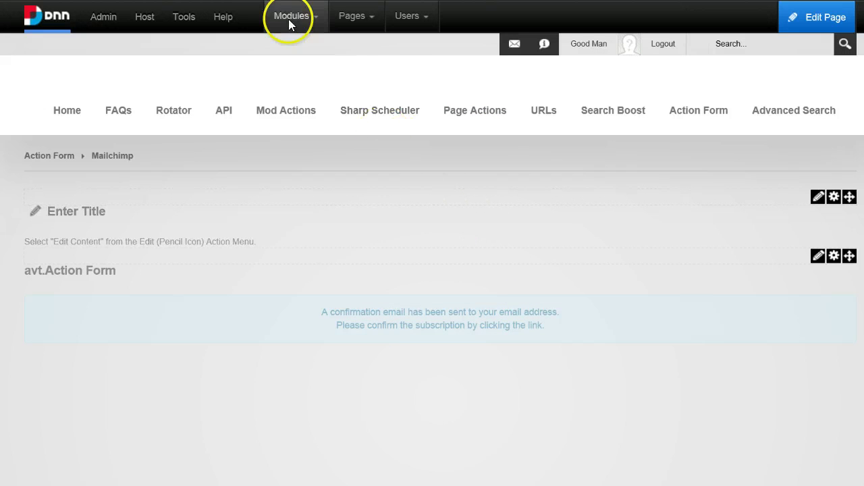
Add a second avt.ActionForm module and start it from the Registration Form template via Manage Form
mouse_move(291, 31)
left_click(295, 60)
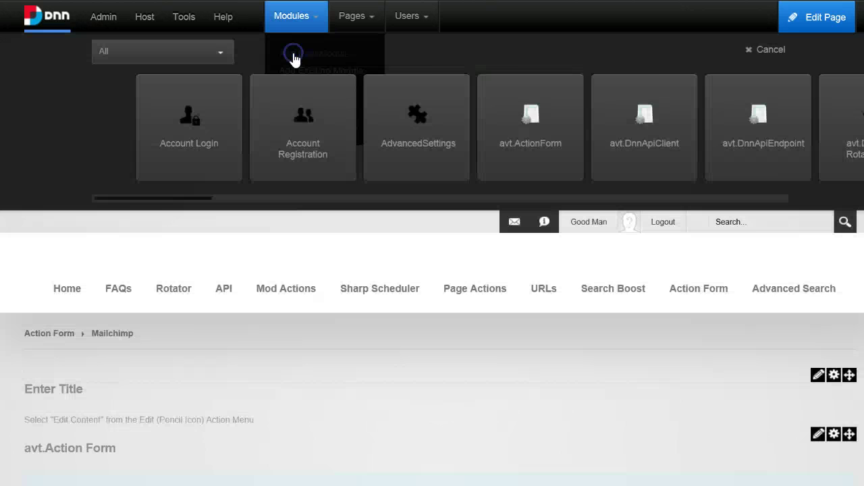
mouse_move(529, 86)
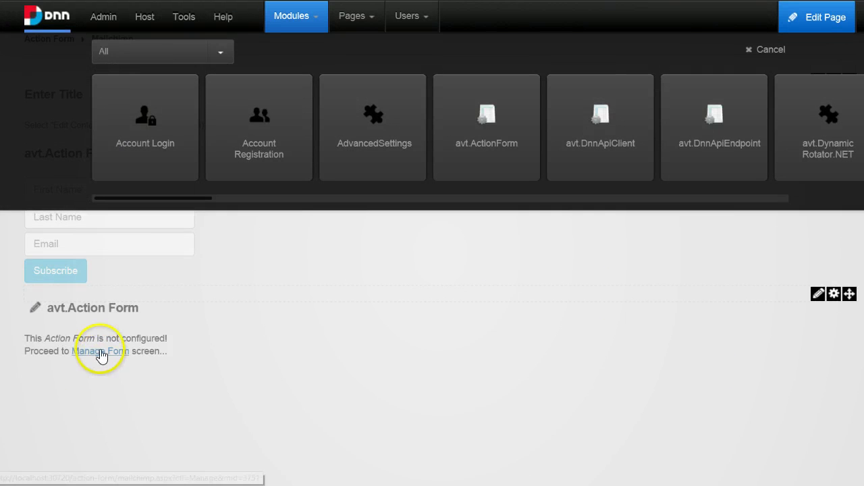
left_click(100, 351)
scroll(856, 226, "down", 4)
scroll(621, 299, "down", 3)
left_click(727, 204)
Add a True/False checkbox field titled 'Subscribe to Newsletter' to the registration form
scroll(589, 287, "down", 1)
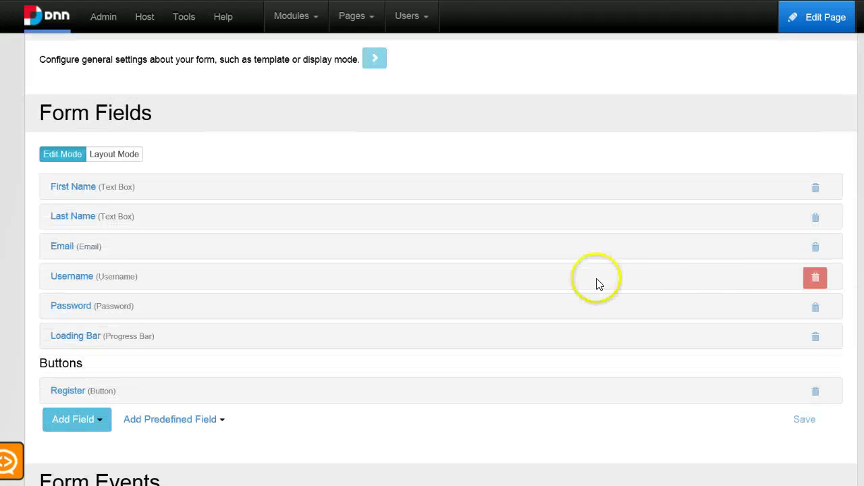
scroll(209, 352, "down", 2)
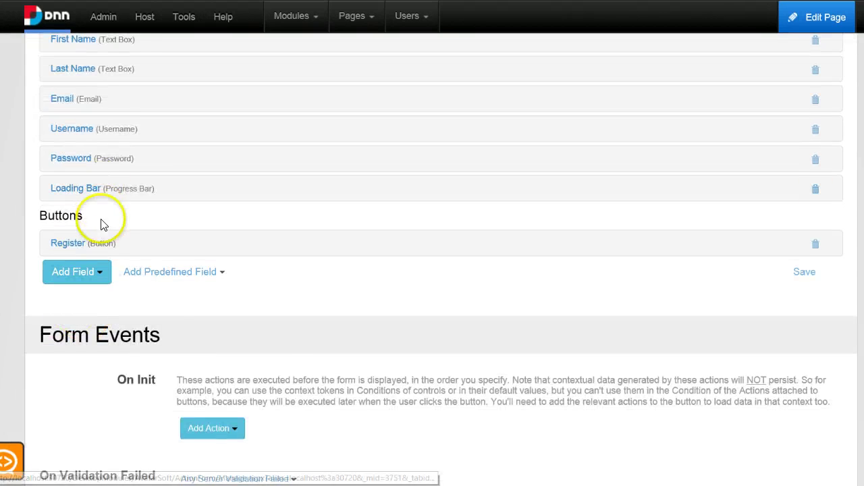
left_click(76, 274)
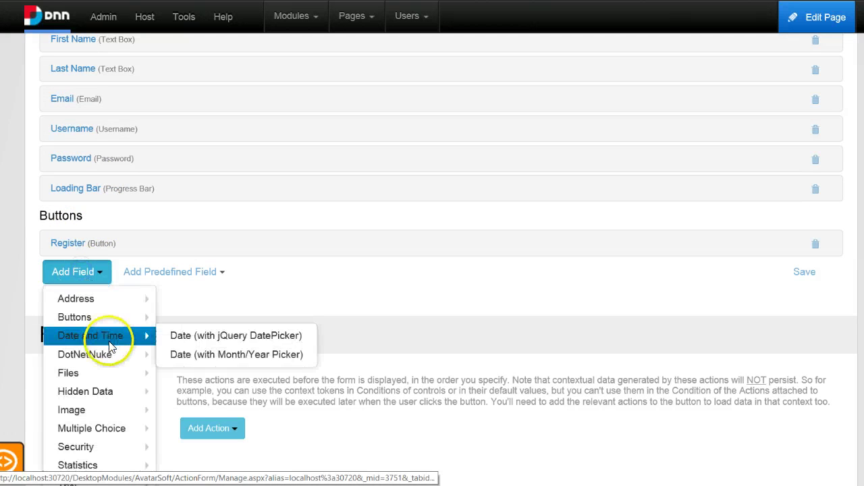
scroll(110, 350, "down", 1)
mouse_move(103, 370)
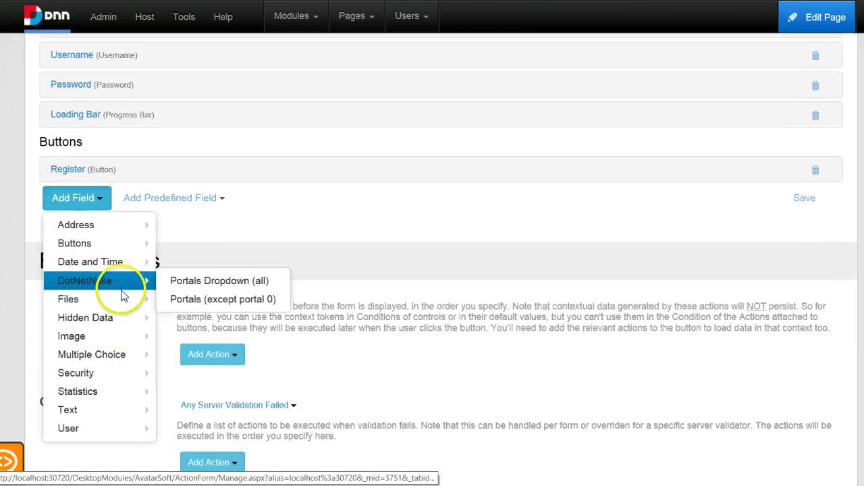
mouse_move(114, 353)
left_click(174, 356)
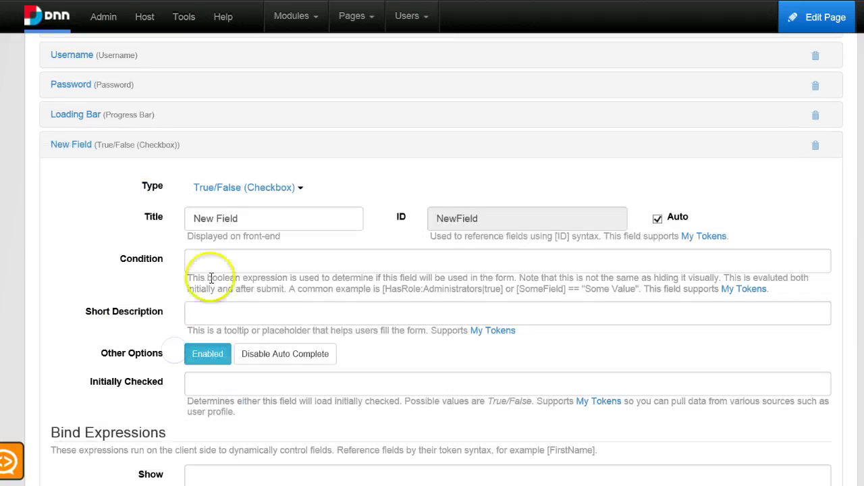
left_click_drag(257, 219, 76, 249)
type("Subscribe to Newsletter")
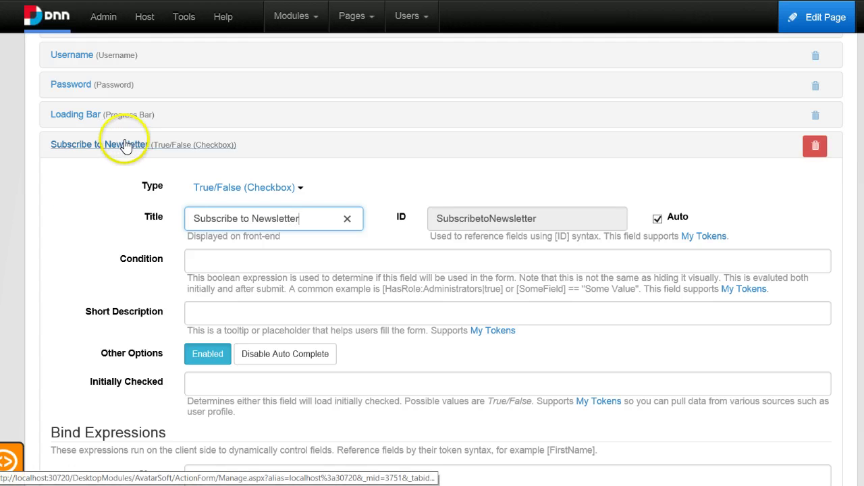
In Layout Mode, move the SubscribetoNewsletter row above the Register row, then return to Edit Mode
scroll(247, 173, "up", 4)
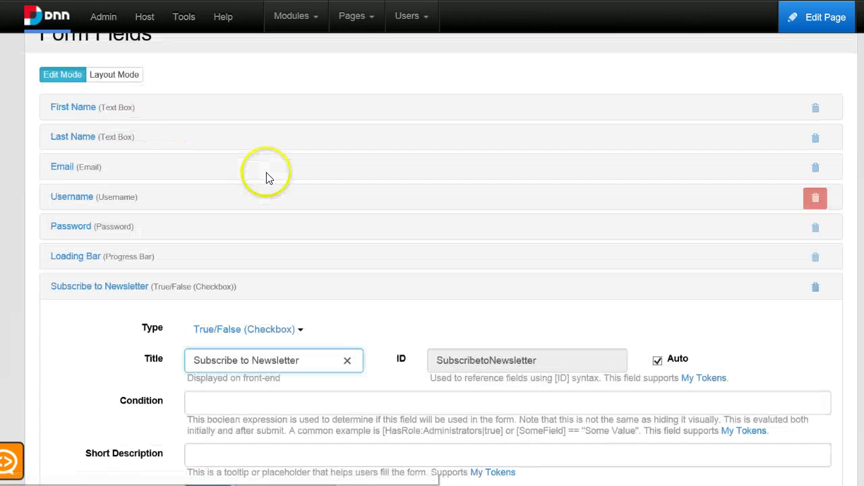
left_click(129, 156)
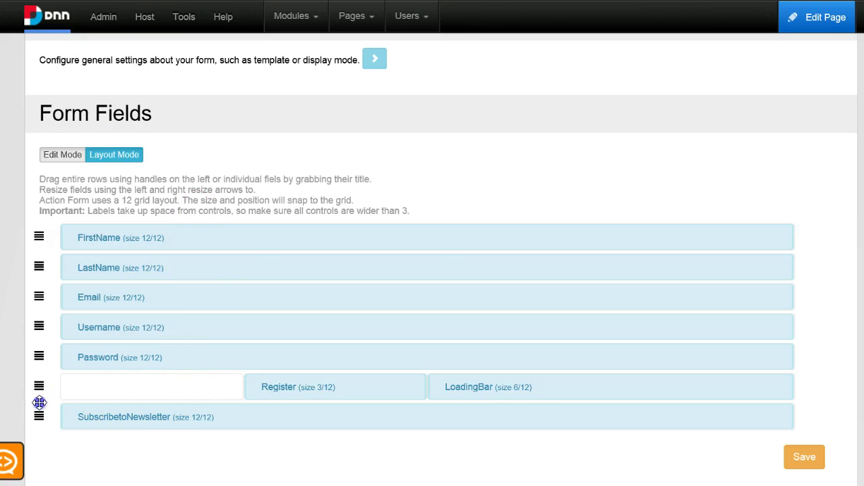
left_click_drag(39, 402, 241, 358)
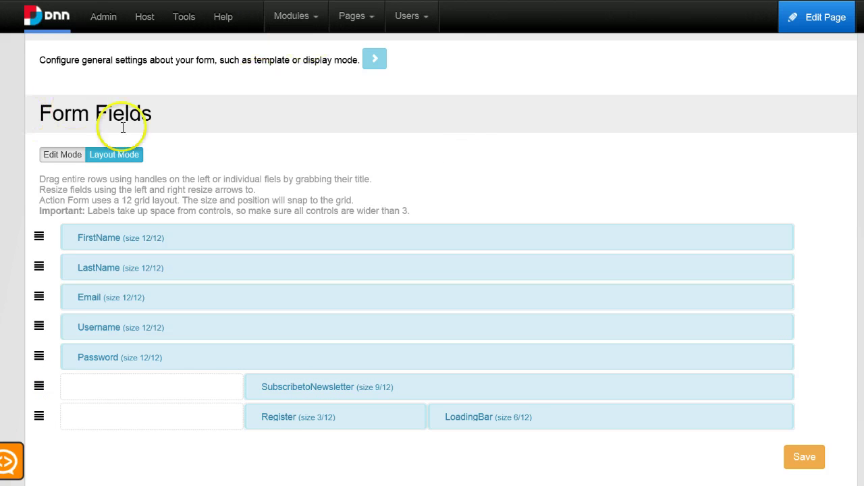
left_click(55, 159)
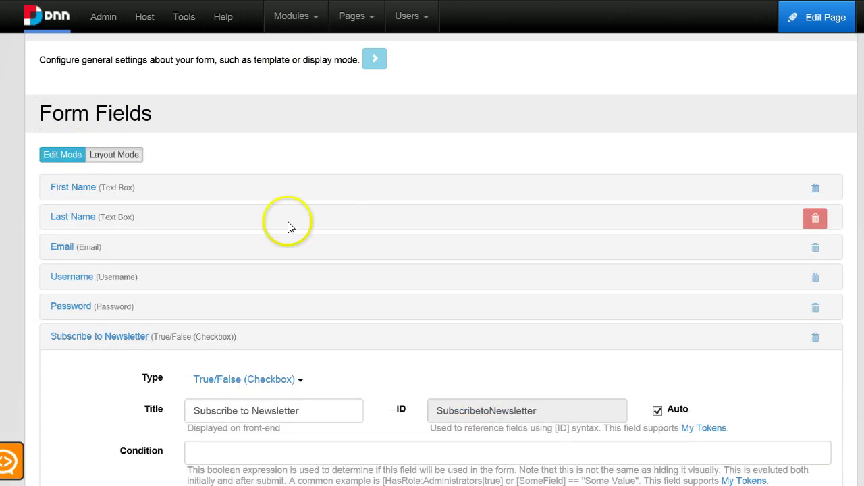
Expand the Register button's settings and bring up its On Click Add Action list's Email actions
scroll(293, 225, "down", 3)
scroll(353, 318, "down", 15)
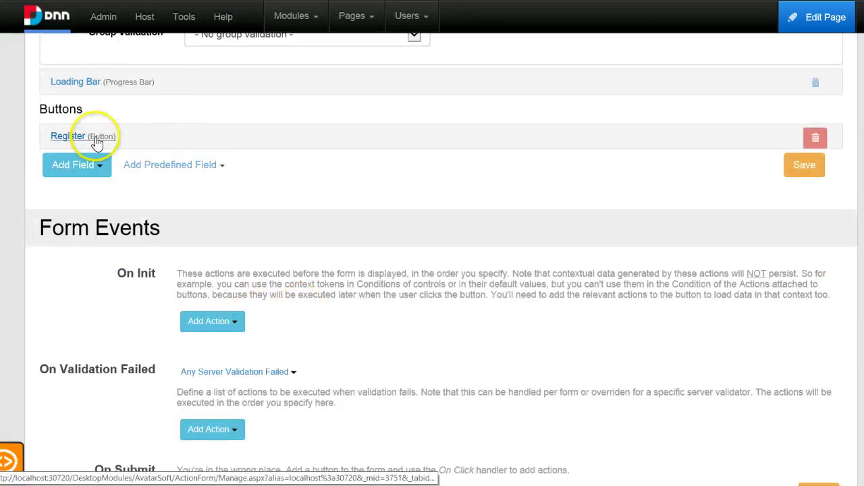
left_click(80, 138)
scroll(324, 293, "down", 5)
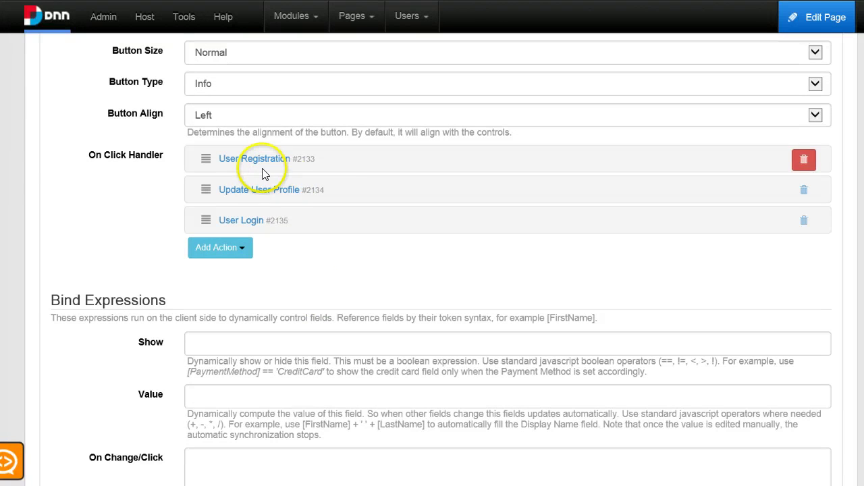
left_click(219, 250)
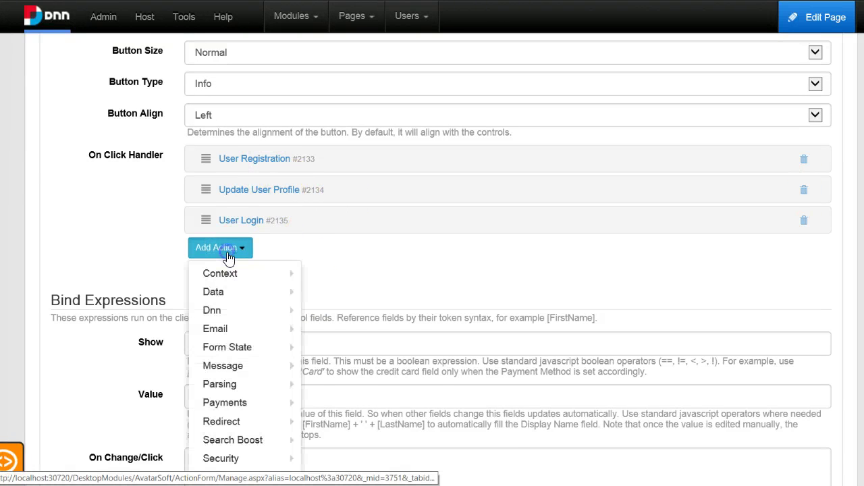
scroll(256, 288, "down", 1)
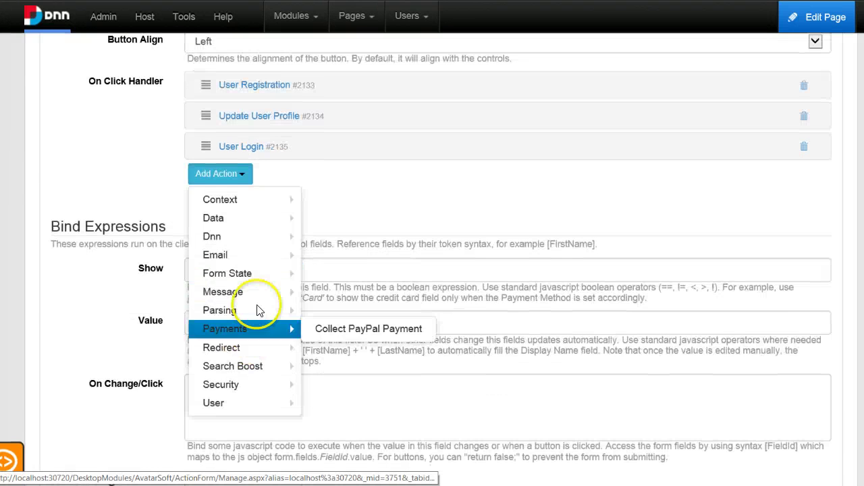
mouse_move(243, 257)
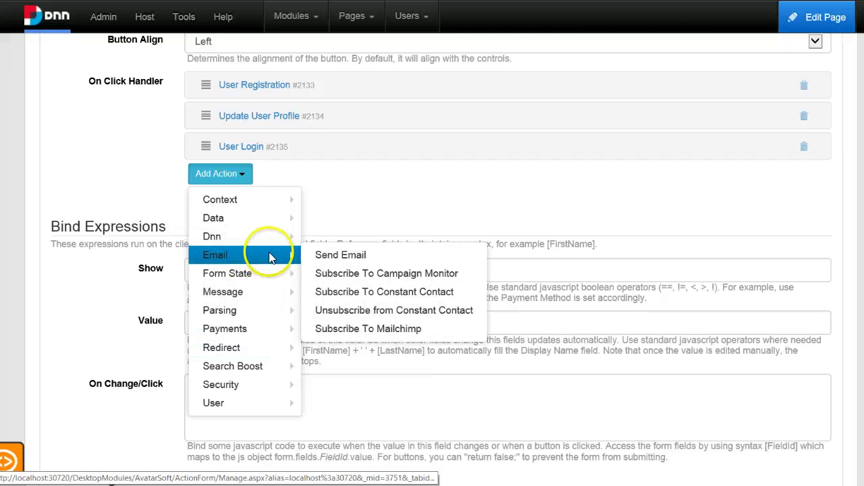
Add a Subscribe To Mailchimp action to the Register button's click handler
left_click(415, 330)
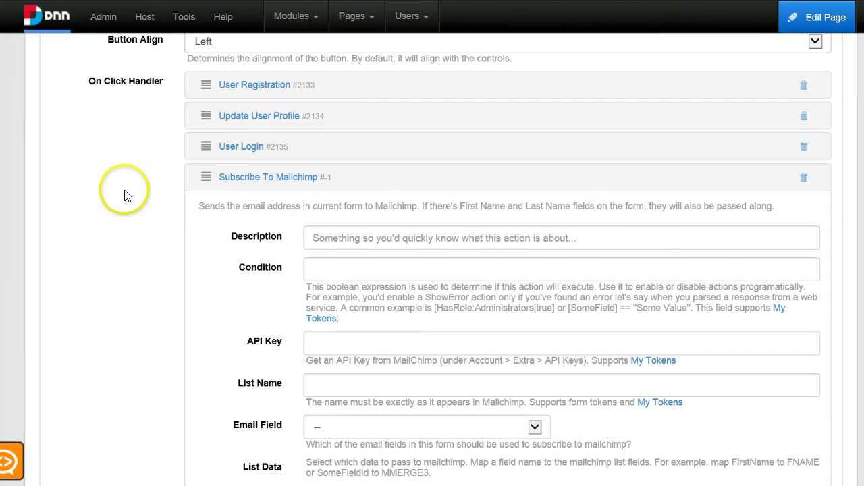
scroll(170, 202, "down", 1)
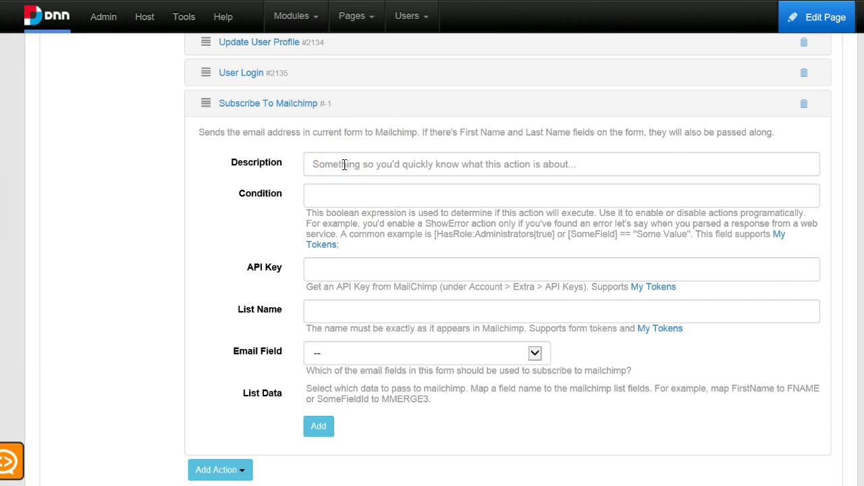
scroll(283, 173, "up", 3)
scroll(226, 291, "down", 1)
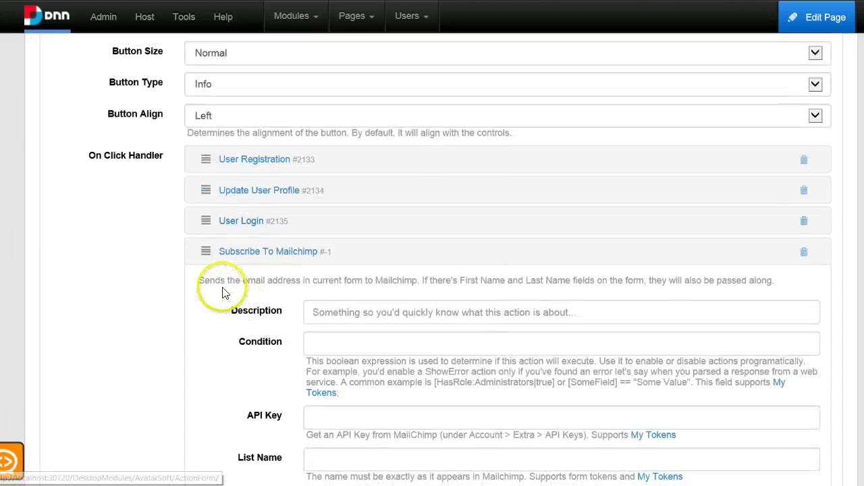
Move the Mailchimp action below User Login and put the cursor in its API Key field
left_click_drag(311, 214, 329, 145)
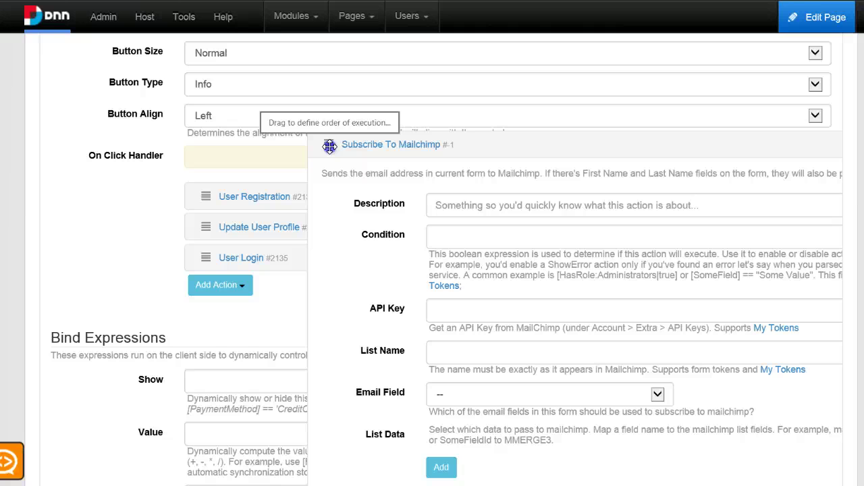
left_click_drag(330, 146, 284, 273)
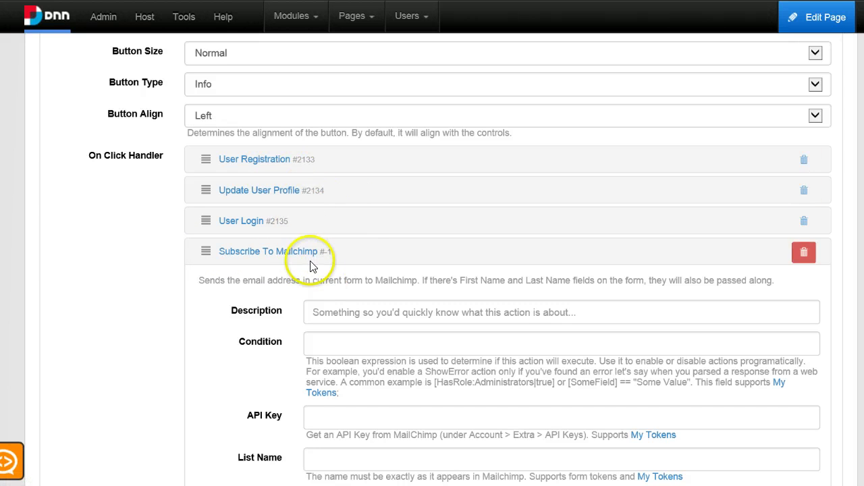
scroll(349, 317, "down", 1)
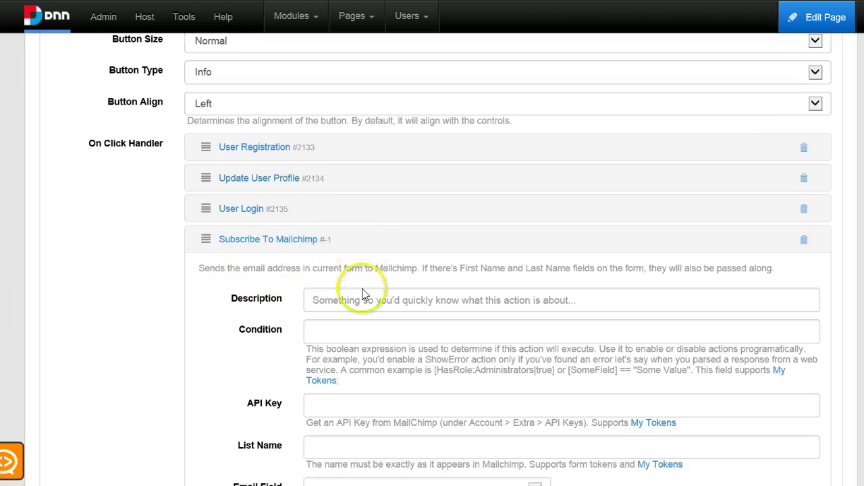
scroll(350, 317, "down", 3)
left_click(338, 195)
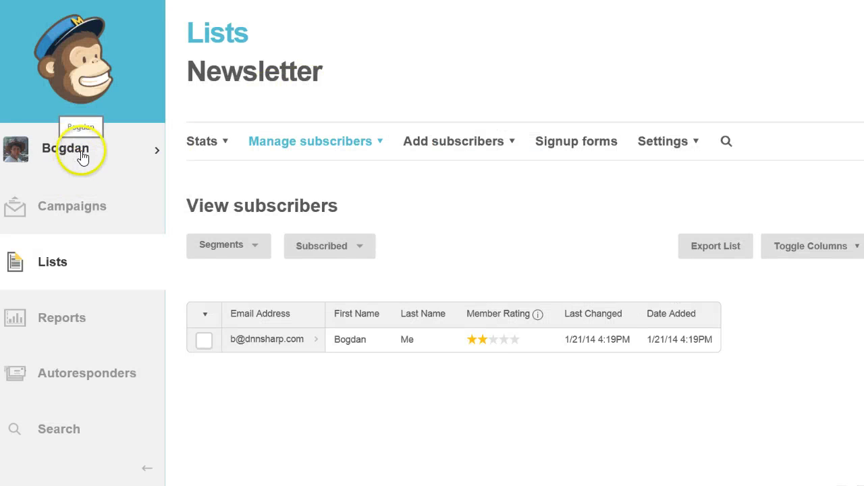
Go to Mailchimp's Account Settings > Extras > API keys page and select the API key
left_click(81, 156)
left_click(270, 50)
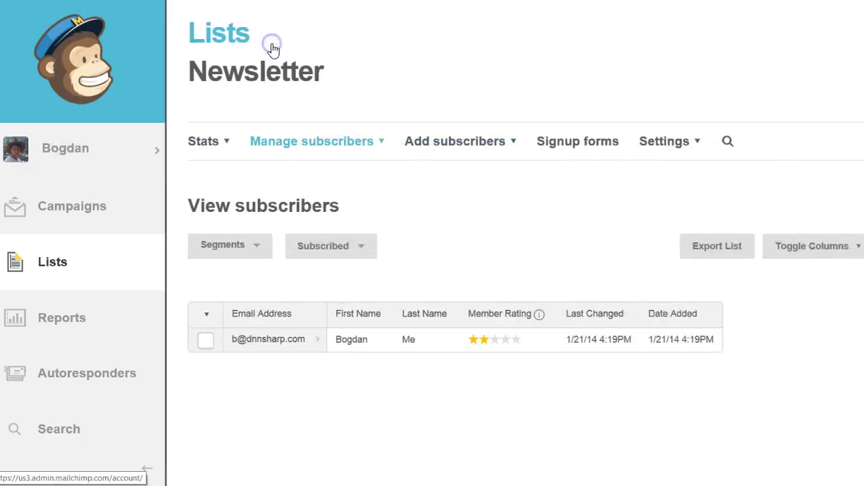
left_click(507, 152)
left_click(510, 215)
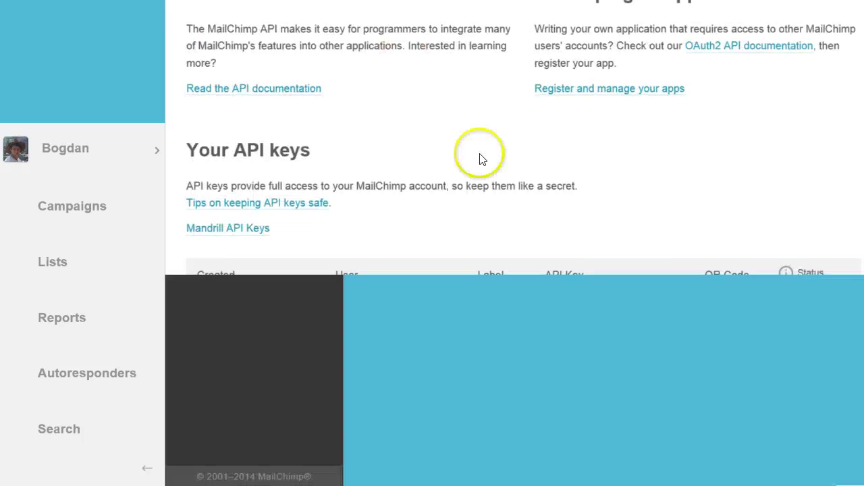
scroll(483, 159, "down", 4)
scroll(546, 160, "up", 1)
left_click(595, 82)
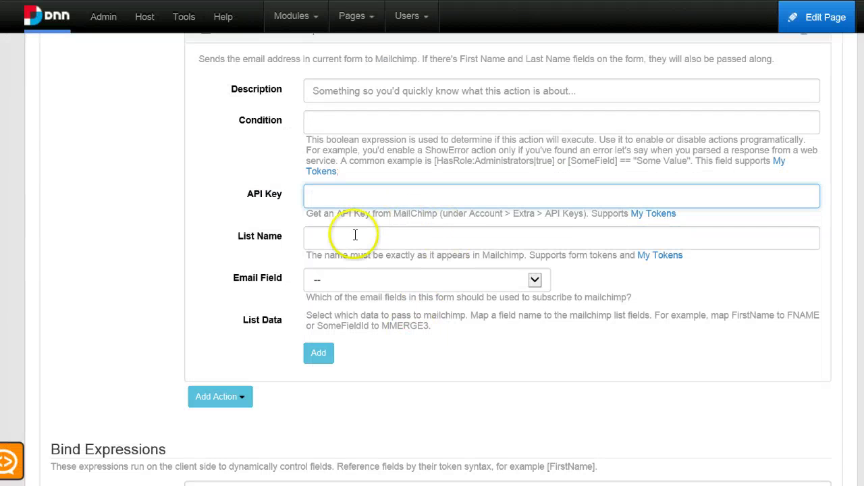
Paste the API key, enter list name 'Newsletter' and choose Email as the Email Field
key("ctrl+v")
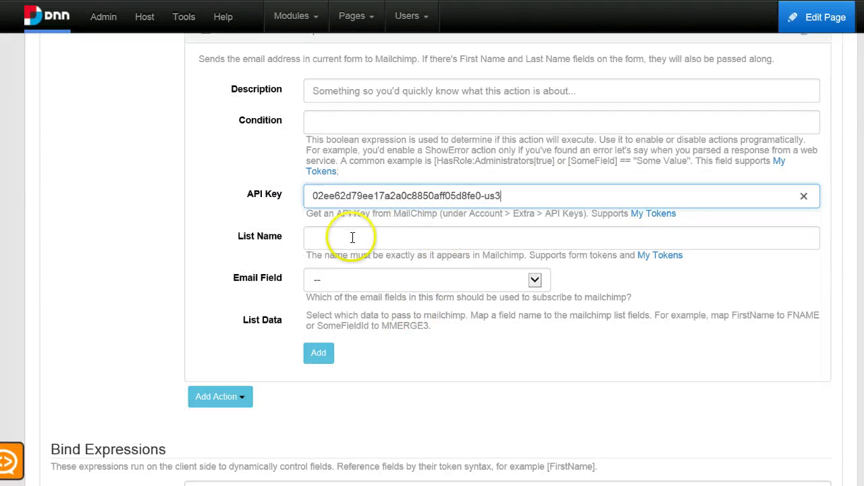
left_click(351, 237)
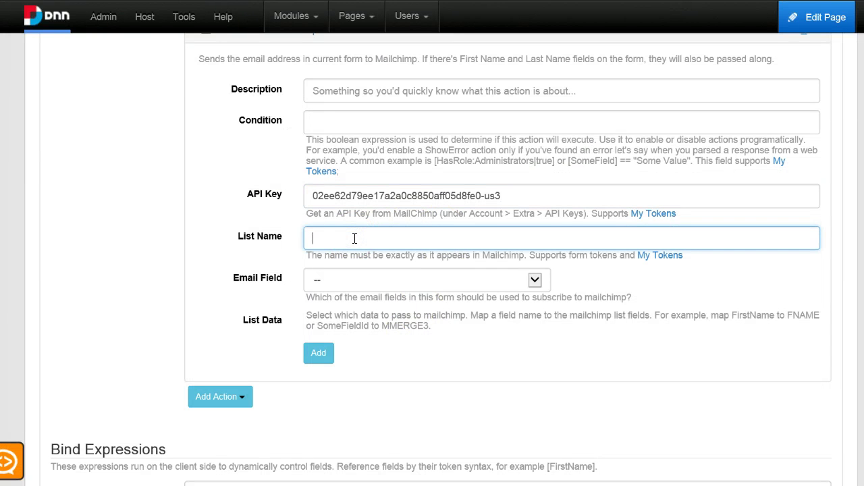
type("Newsletter")
left_click(358, 285)
left_click(358, 292)
left_click(456, 376)
scroll(445, 381, "up", 3)
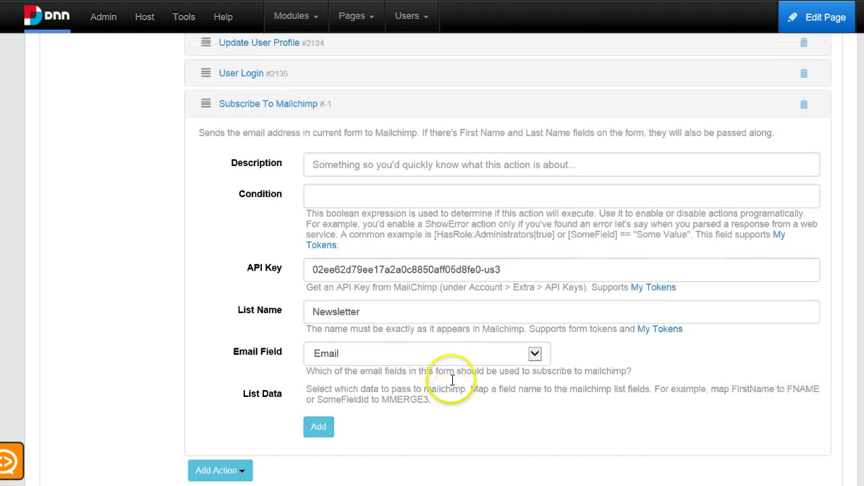
scroll(432, 402, "down", 4)
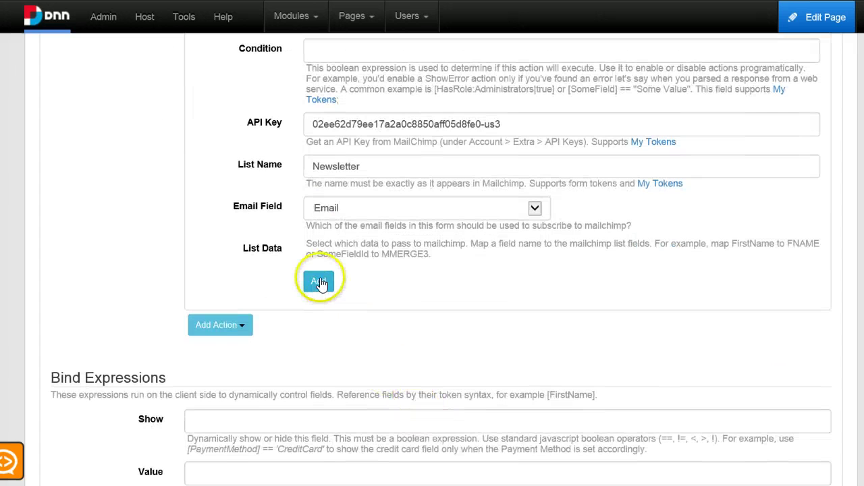
scroll(401, 351, "up", 2)
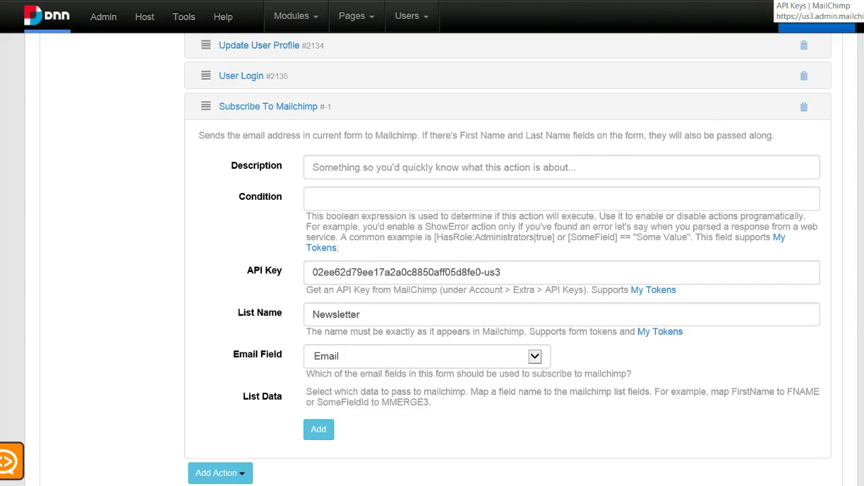
Open the Newsletter list's List fields and *|MERGE|* tags settings in Mailchimp
left_click(811, 2)
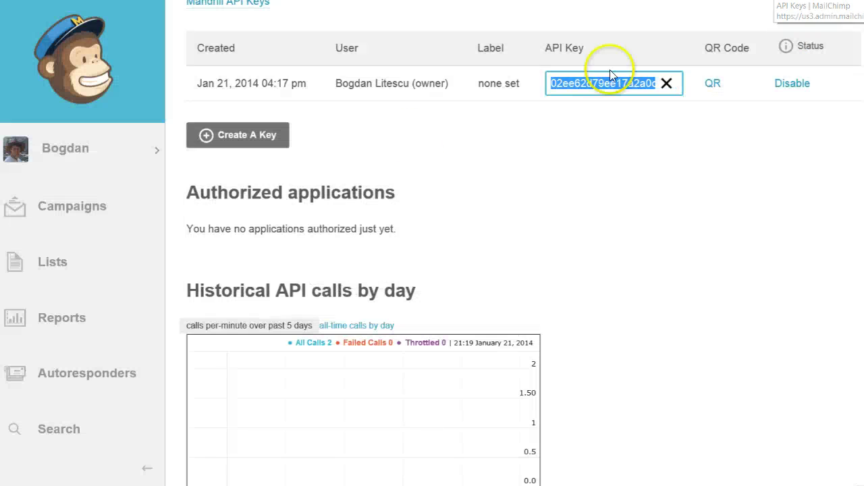
left_click(100, 275)
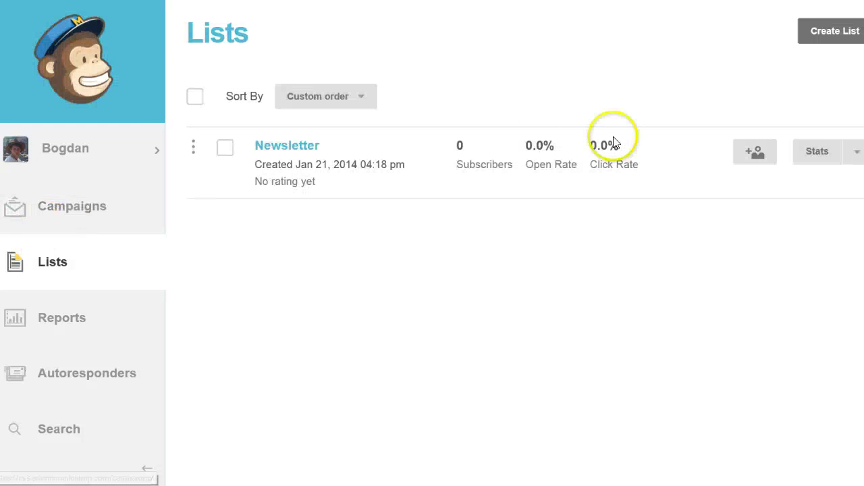
left_click(856, 153)
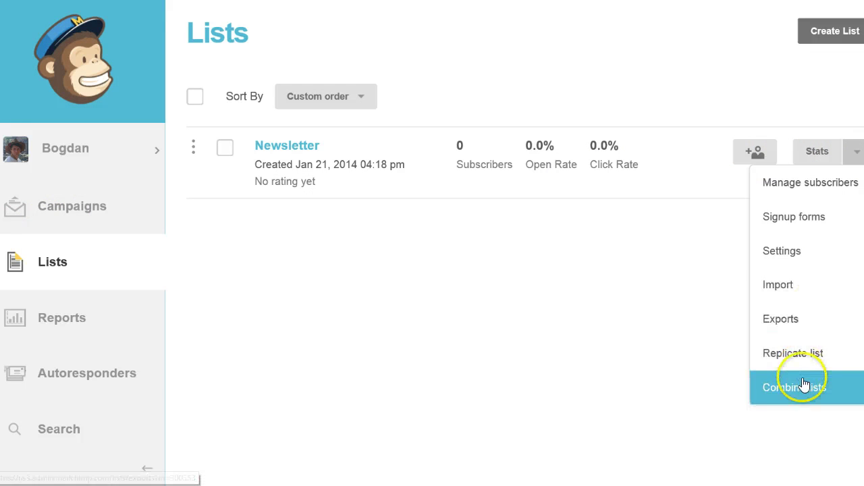
left_click(835, 251)
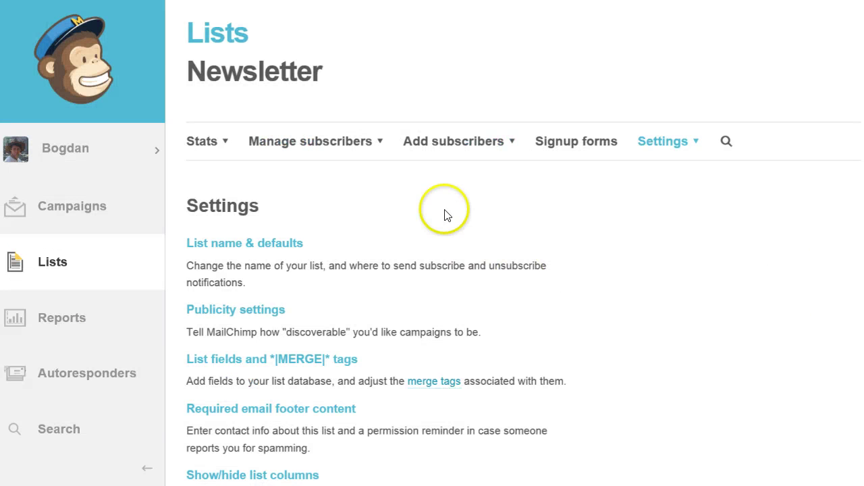
scroll(489, 170, "down", 1)
scroll(658, 149, "down", 1)
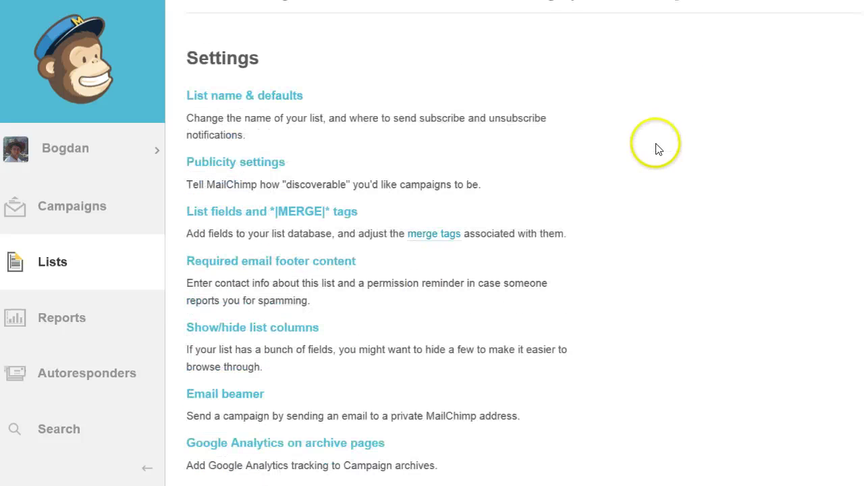
left_click(254, 215)
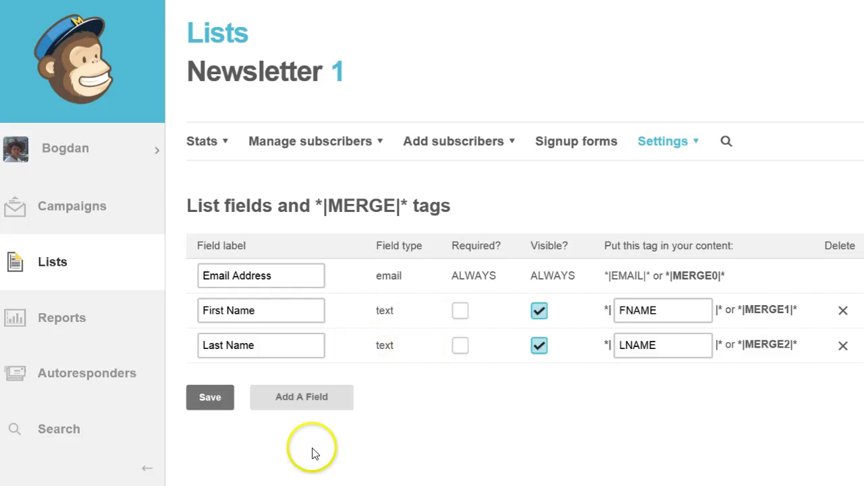
Add a Number field and label it 'Age'
left_click(329, 396)
scroll(283, 385, "down", 1)
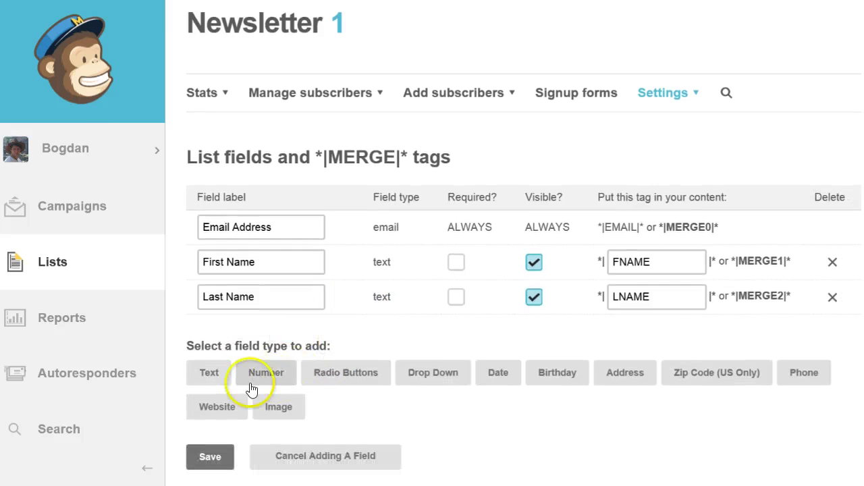
left_click(278, 382)
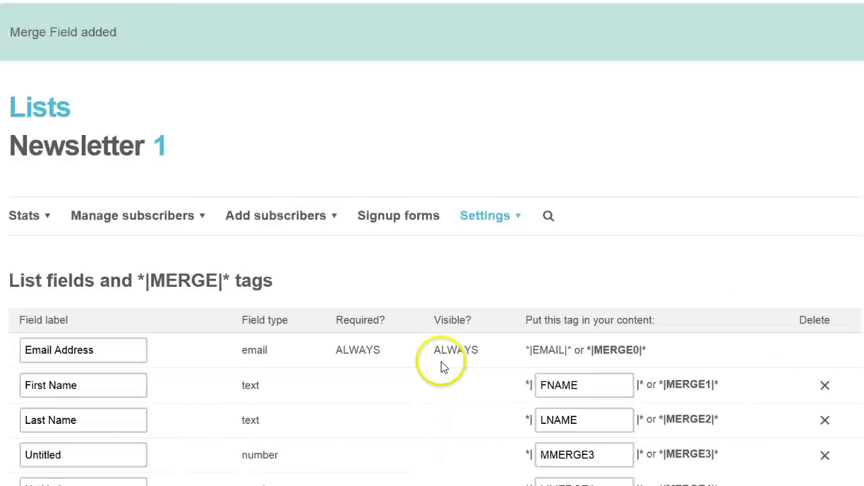
double_click(83, 450)
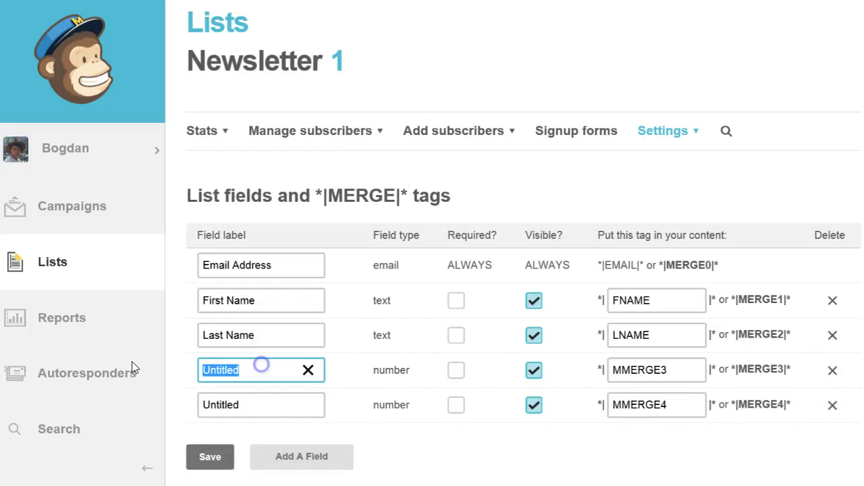
type("Age")
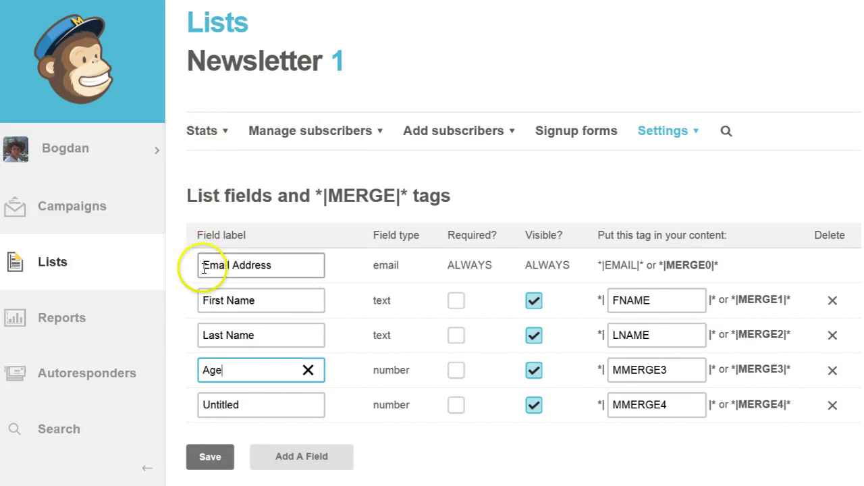
left_click(270, 401)
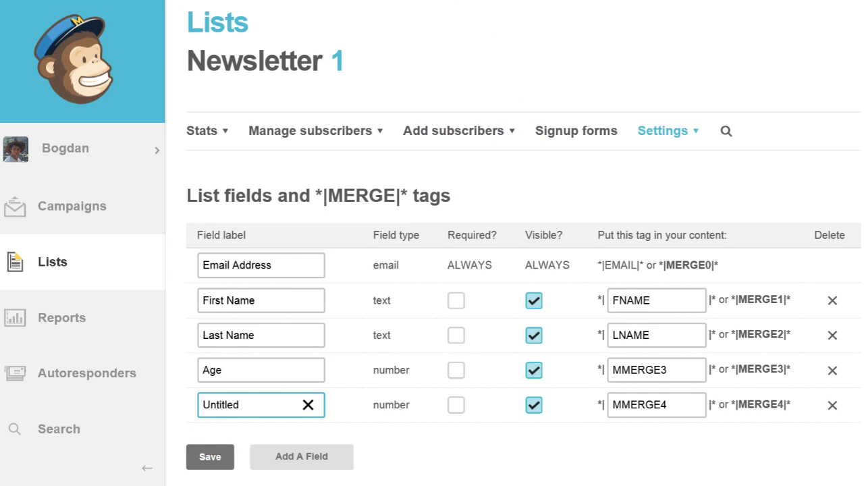
Select the checkbox field's ID 'SubscribetoNewsletter' back in the DNN form settings
left_click(500, 2)
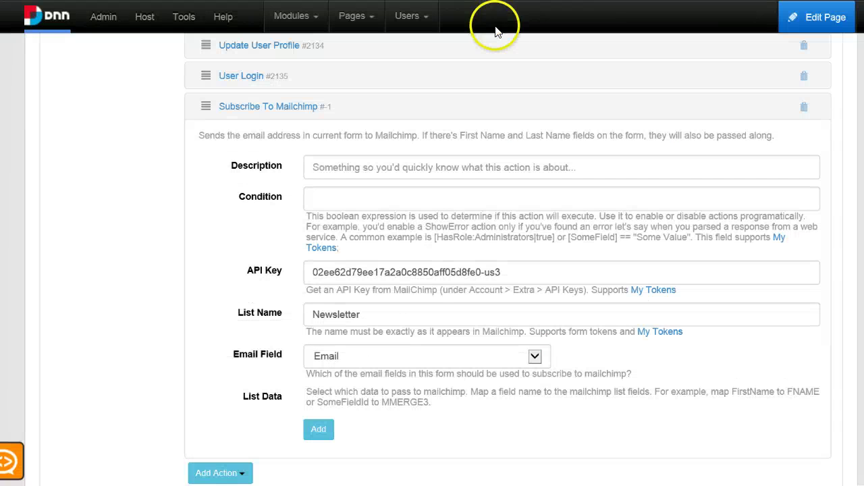
scroll(308, 354, "down", 5)
scroll(675, 311, "up", 3)
scroll(574, 327, "up", 5)
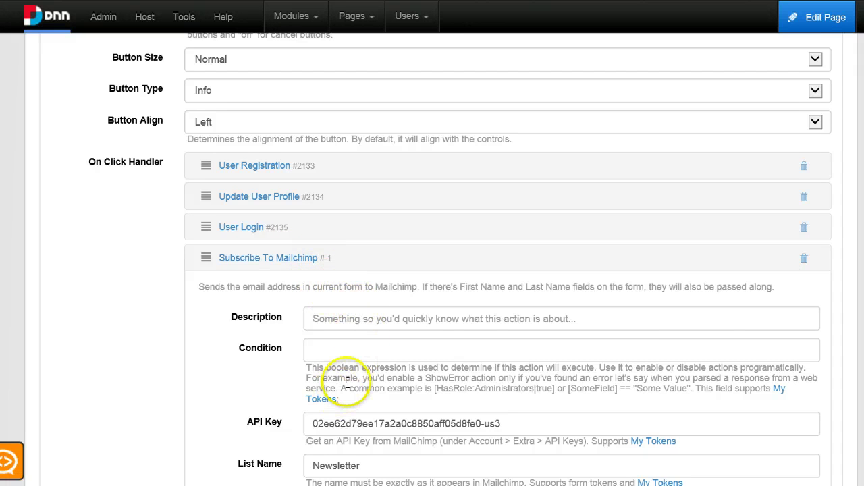
scroll(331, 352, "down", 2)
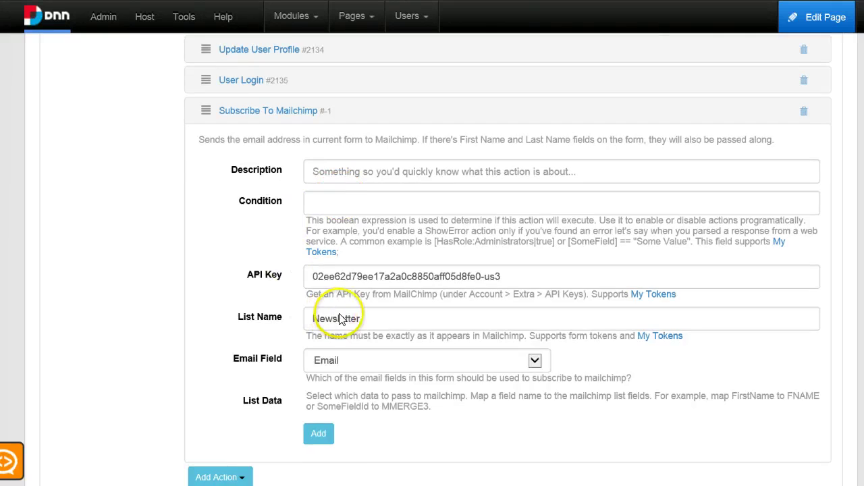
scroll(338, 318, "up", 4)
scroll(341, 324, "up", 6)
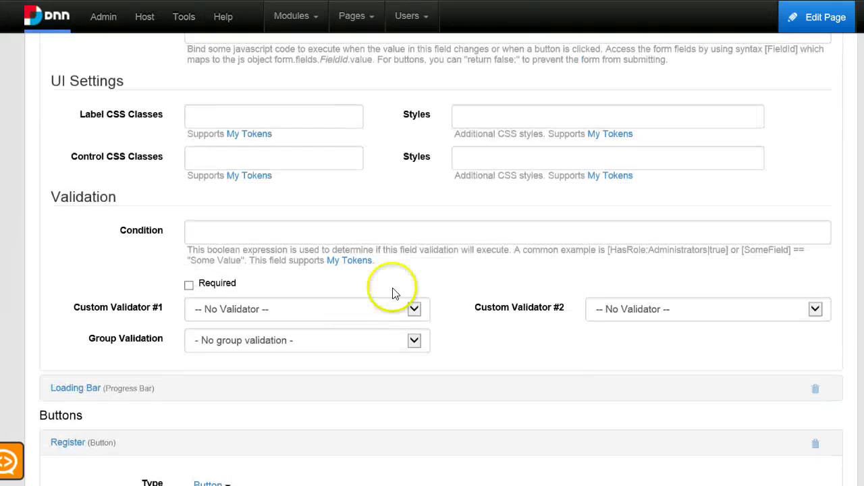
scroll(385, 289, "up", 10)
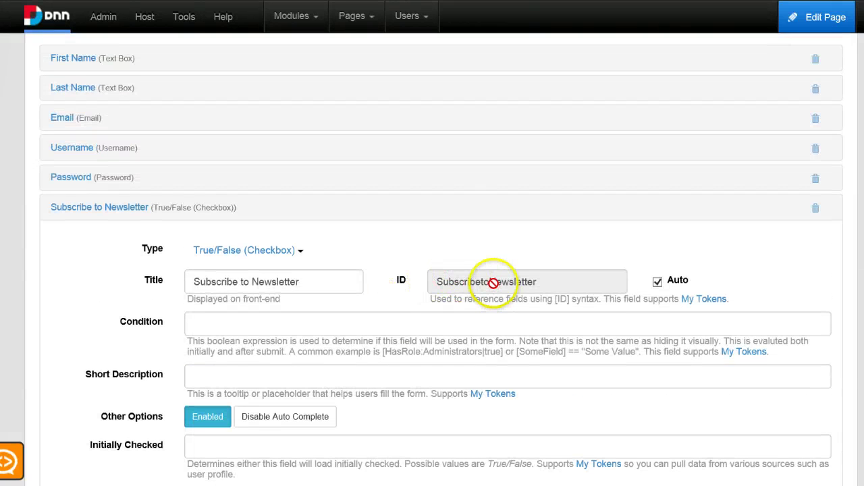
double_click(494, 283)
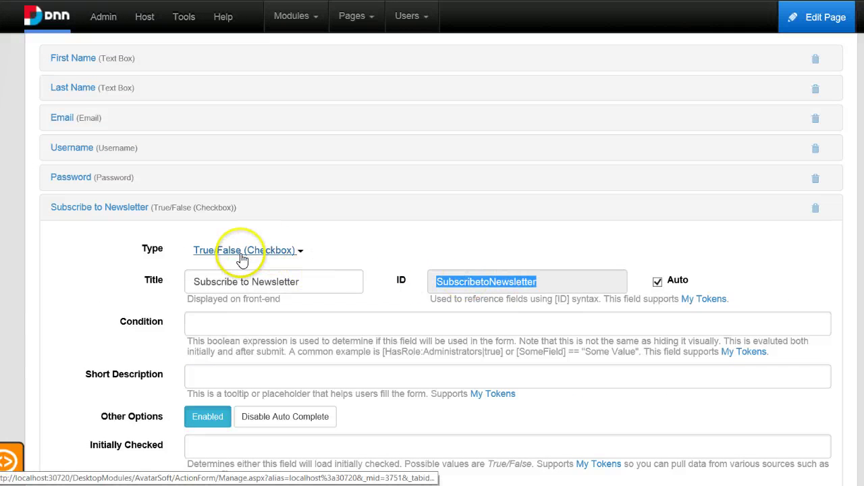
left_click(184, 209)
Enter [SubscribetoNewsletter] in the Subscribe To Mailchimp action's Condition box
scroll(446, 365, "down", 12)
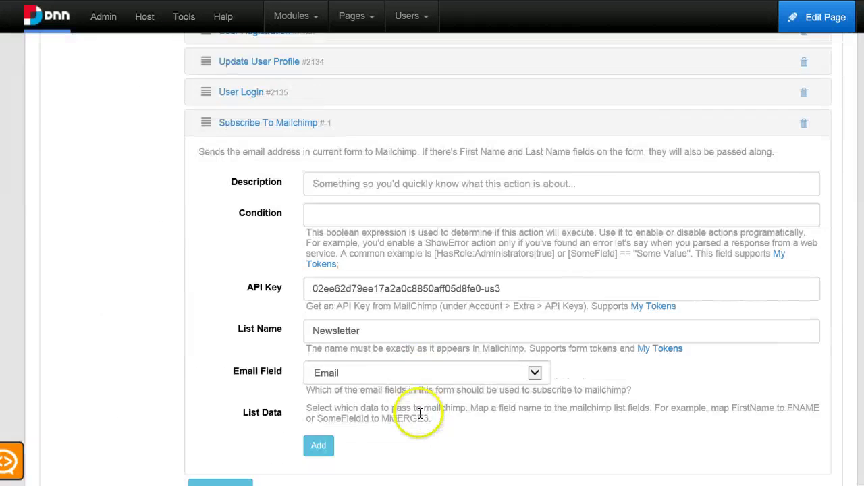
scroll(417, 423, "down", 9)
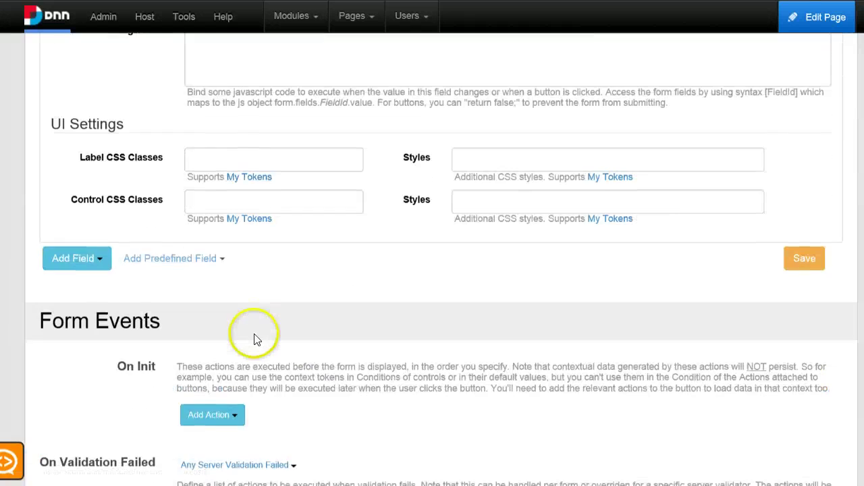
scroll(253, 342, "down", 2)
scroll(266, 341, "up", 12)
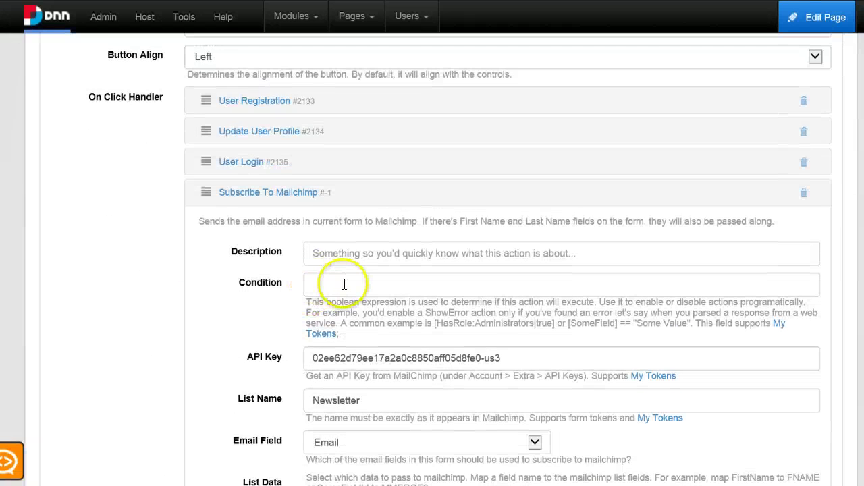
left_click(345, 283)
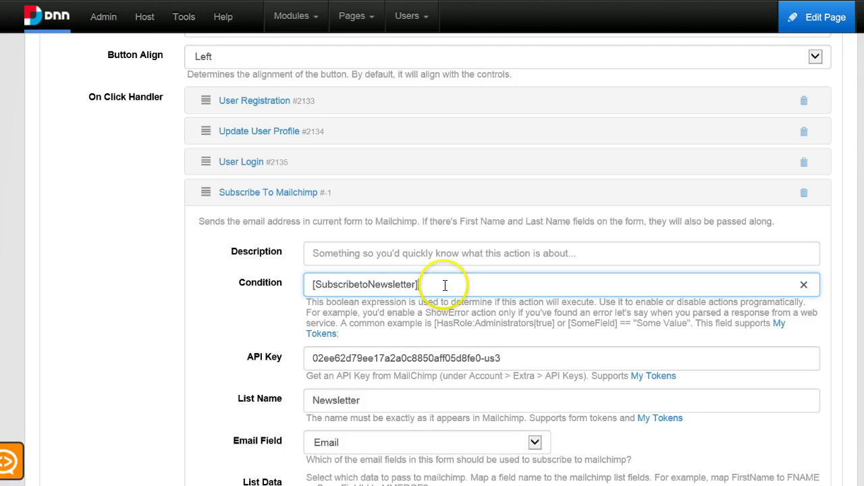
left_click_drag(442, 284, 303, 281)
left_click(423, 281)
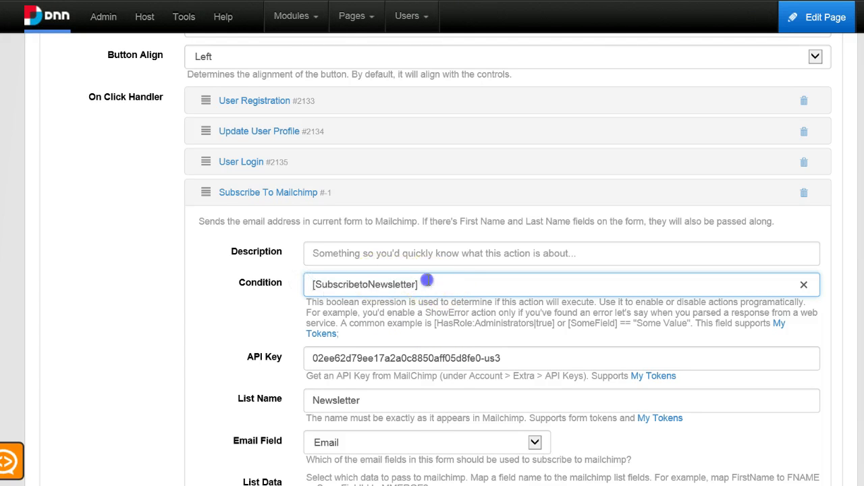
Delete ' == true' so the condition reads just [SubscribetoNewsletter], then scroll to Save
left_click(414, 289)
scroll(457, 290, "up", 1)
left_click(413, 360)
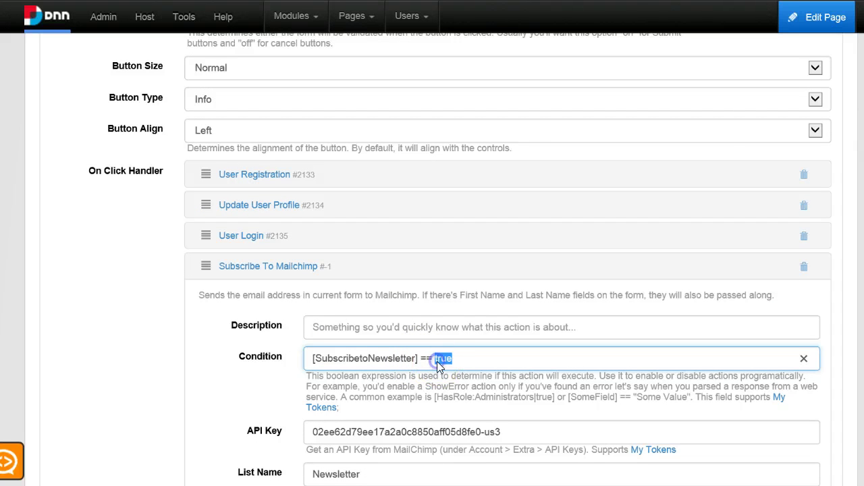
key("BackSpace")
key("BackSpace")
key("BackSpace")
key("BackSpace")
key("BackSpace")
scroll(479, 365, "down", 1)
scroll(382, 343, "down", 2)
scroll(382, 342, "down", 5)
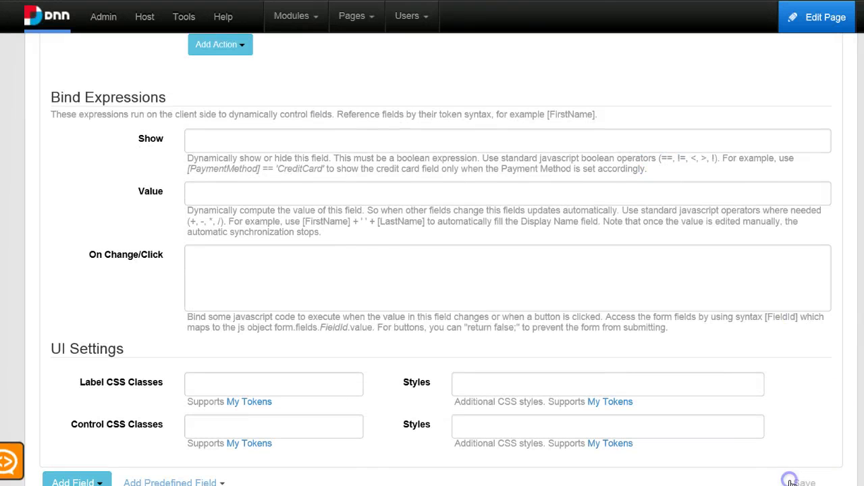
Return to the page holding the registration form
scroll(815, 245, "down", 15)
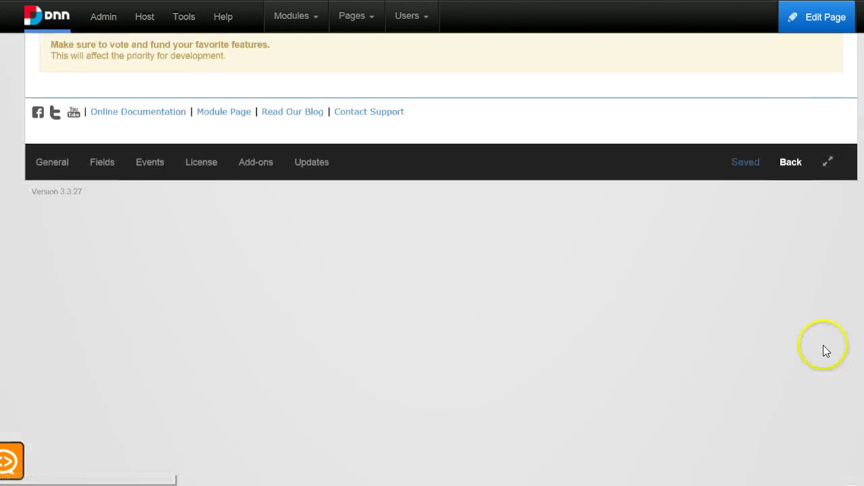
left_click(792, 155)
left_click(805, 287)
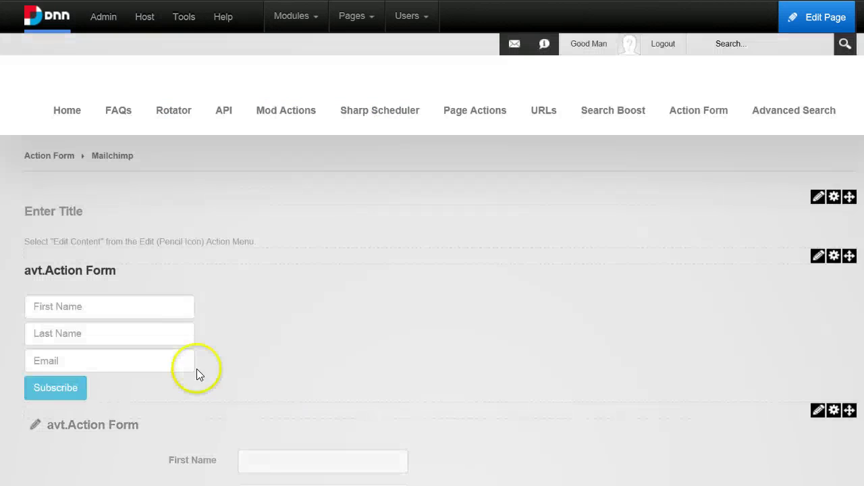
scroll(280, 374, "down", 5)
Fill in a test user's name, email, username and password, tick Subscribe to Newsletter, and register
left_click(326, 174)
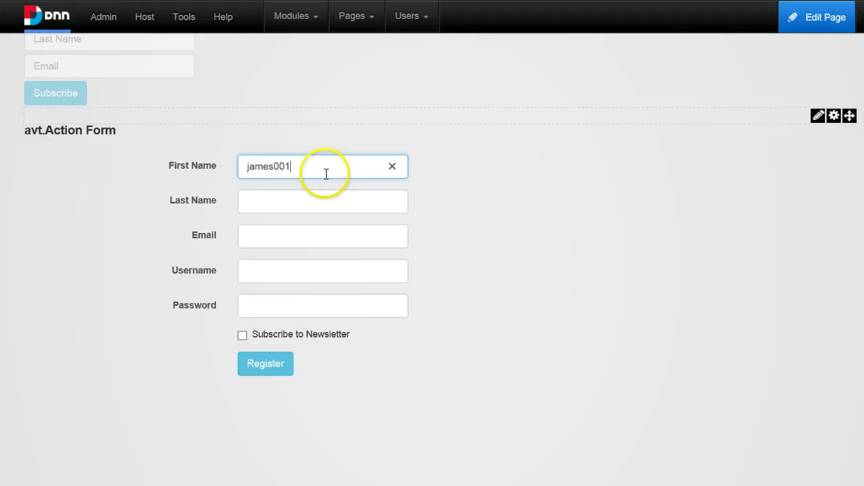
double_click(326, 174)
key("ctrl+c")
left_click(299, 203)
left_click(289, 234)
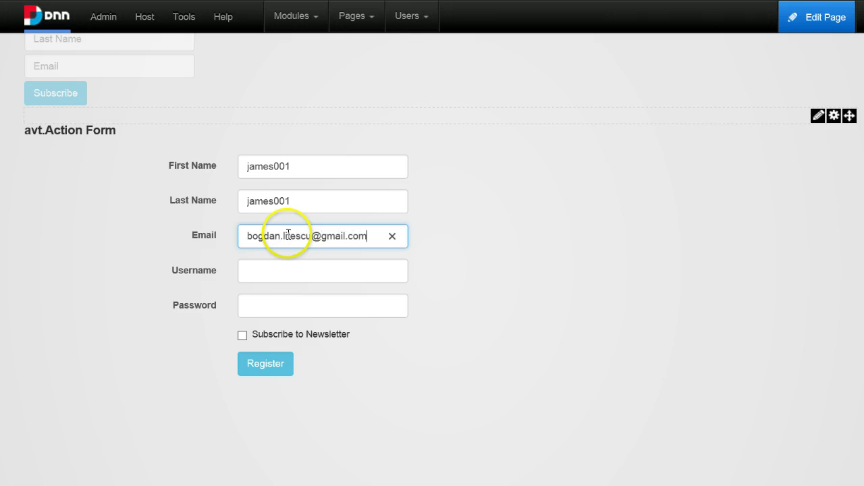
key("Tab")
key("ctrl+v")
left_click(280, 307)
key("ctrl+v")
left_click(261, 336)
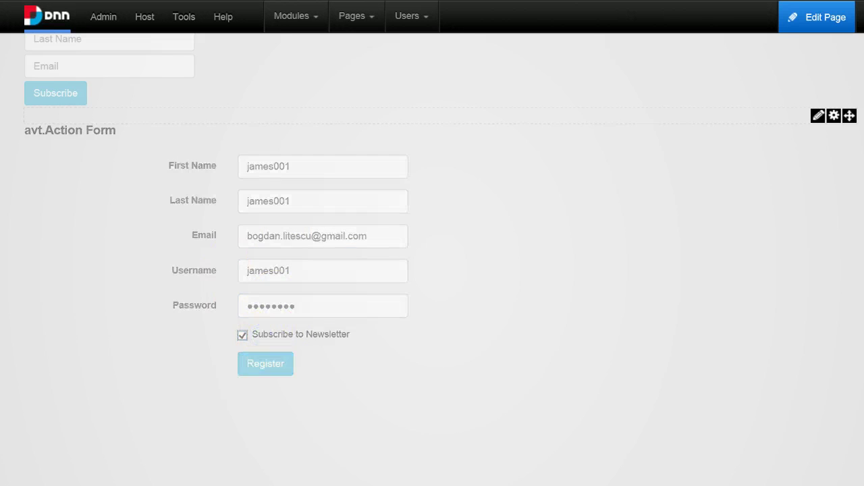
left_click(268, 366)
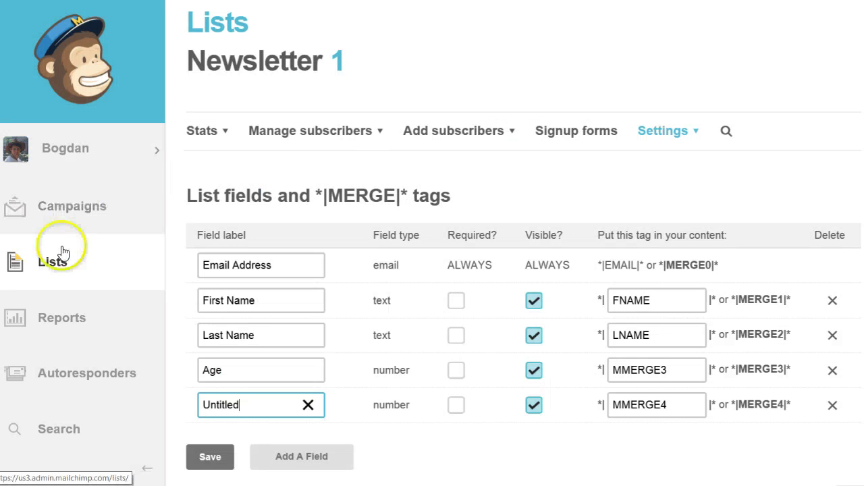
Check that the Newsletter list shows 1 subscriber in Lists, then open it
left_click(64, 264)
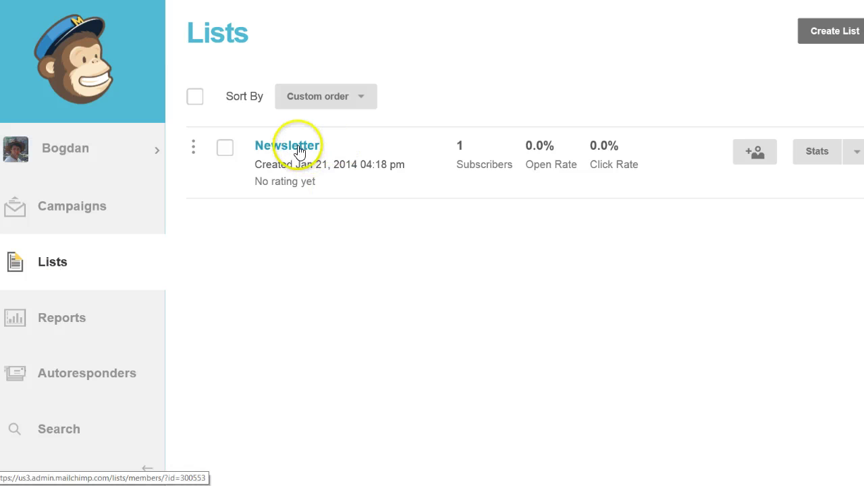
left_click(299, 150)
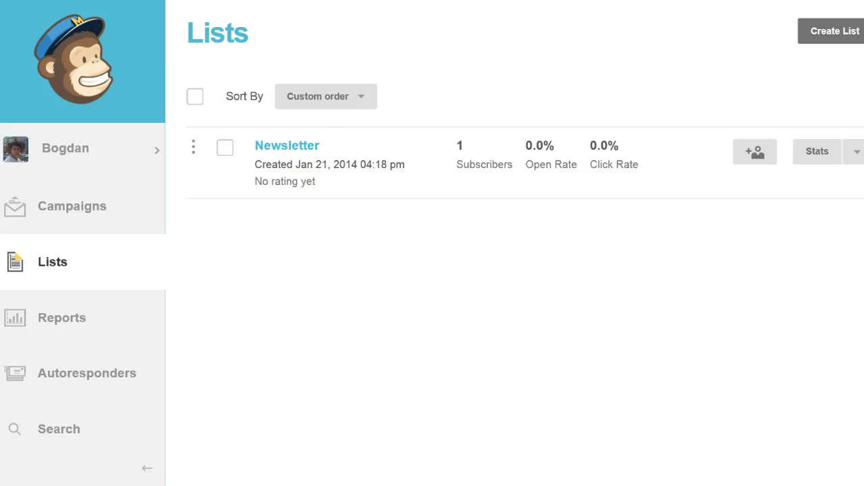